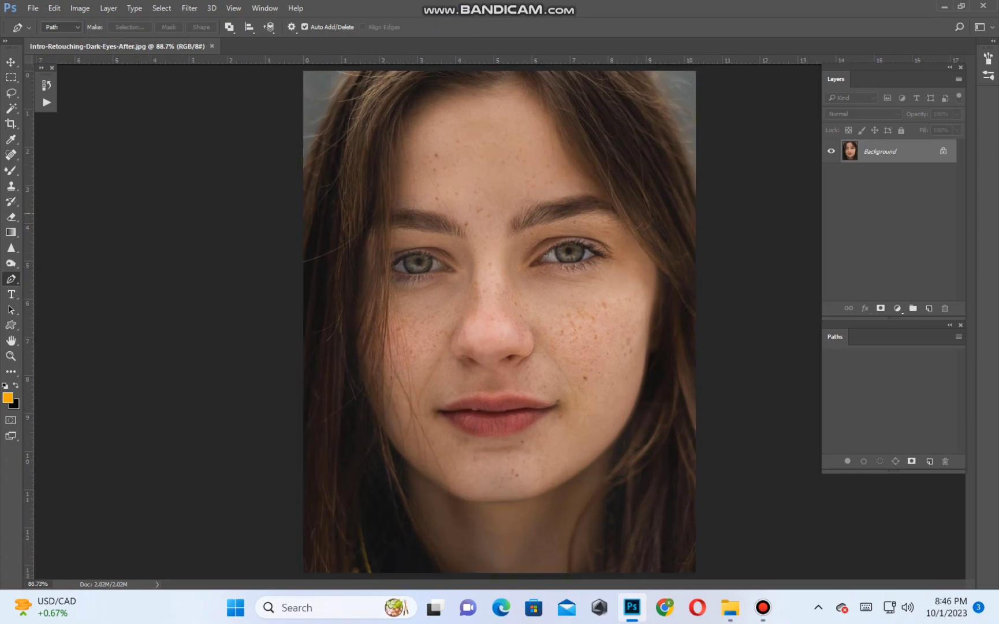
Duplicate the Background layer of the portrait.
key(f)
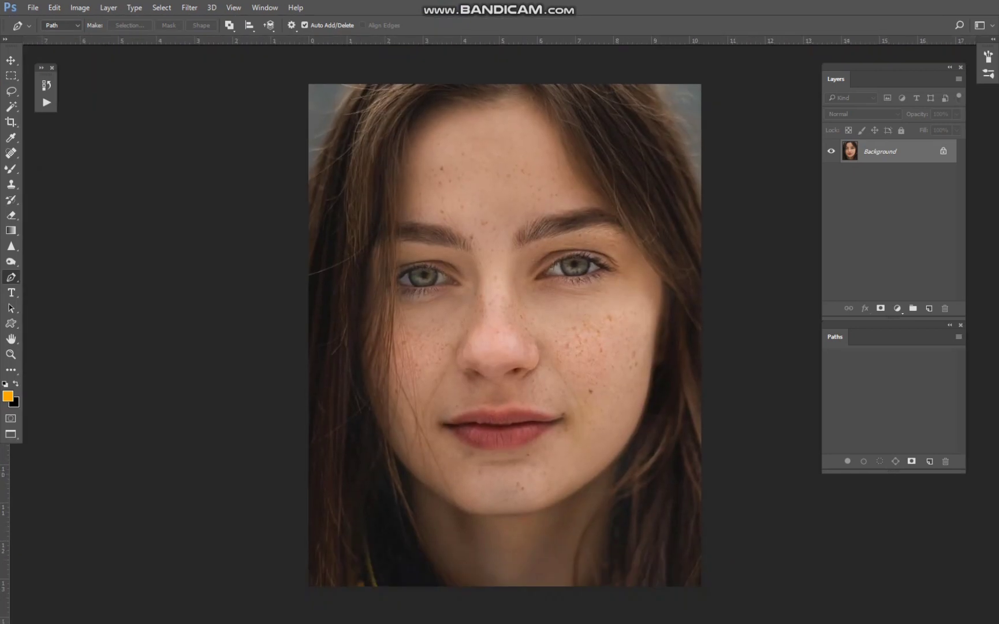
drag(613, 272, 507, 337)
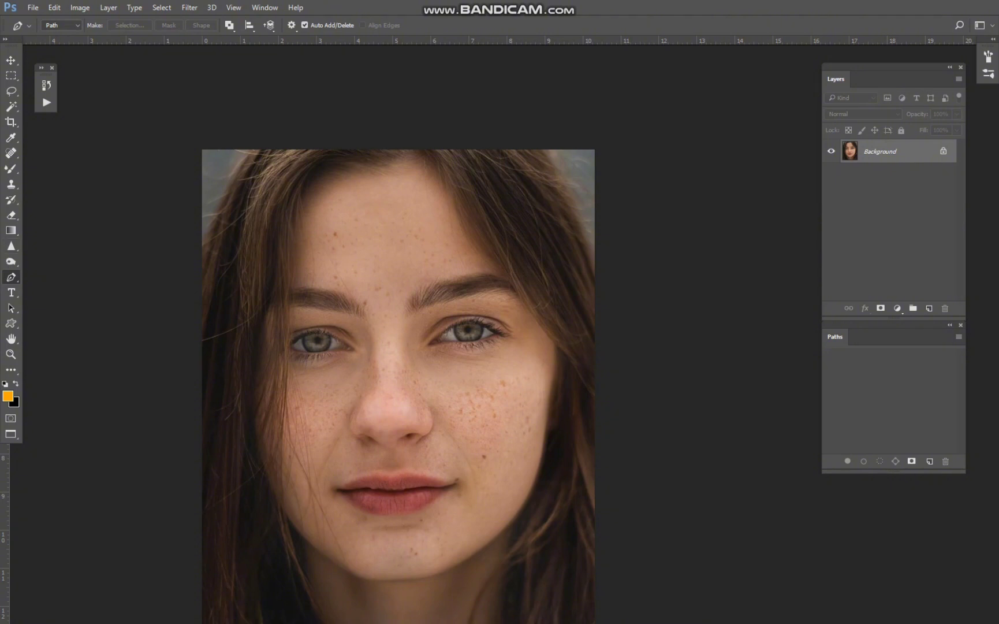
drag(929, 151, 929, 308)
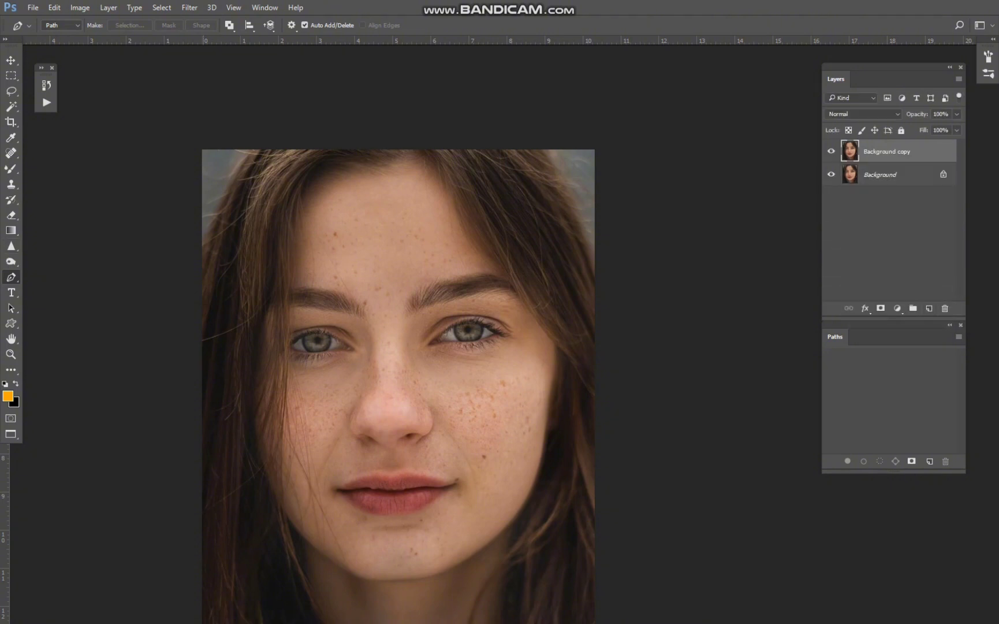
Remove the dark mole on the image's right cheek using the Spot Healing Brush at about 29 px.
right_click(11, 153)
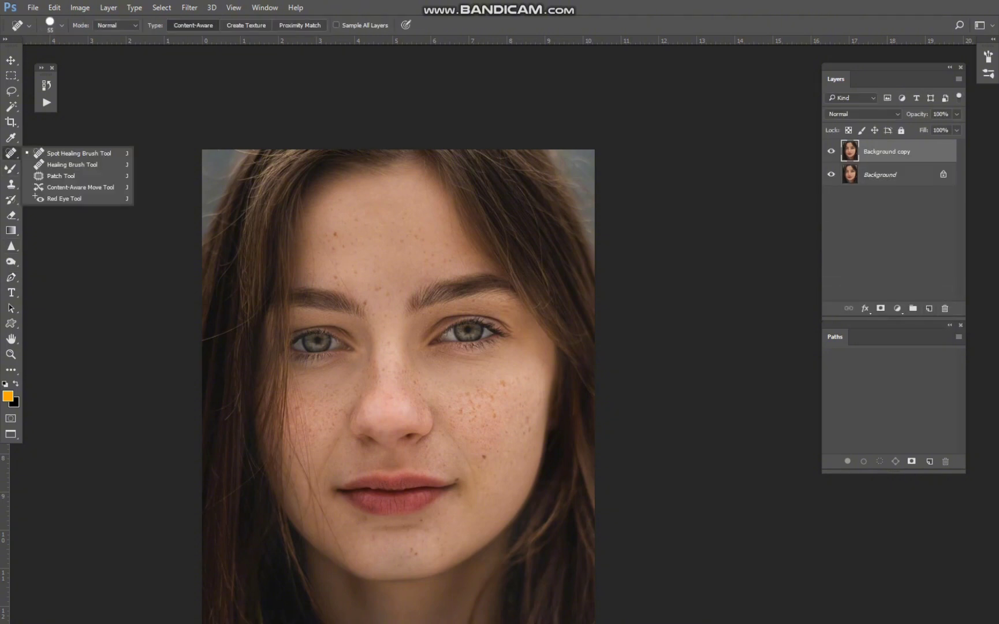
click(63, 153)
scroll(465, 393, up, 5)
scroll(466, 399, up, 4)
drag(489, 440, 464, 440)
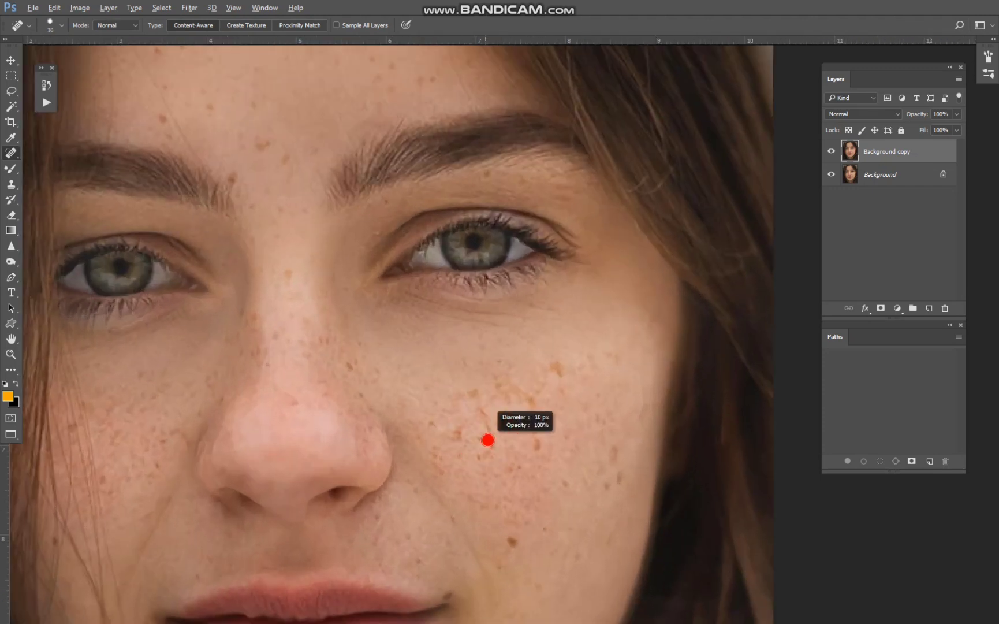
drag(493, 493, 481, 349)
drag(481, 348, 488, 349)
click(500, 396)
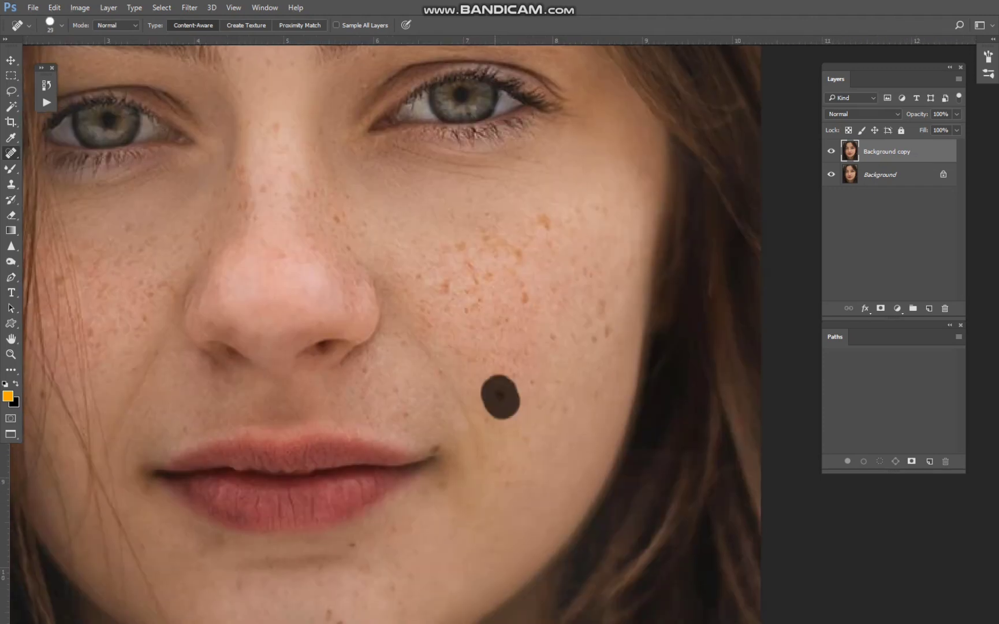
Heal the most prominent freckles across the image's right cheek with a 23 px Spot Healing Brush.
drag(481, 250, 523, 251)
click(448, 290)
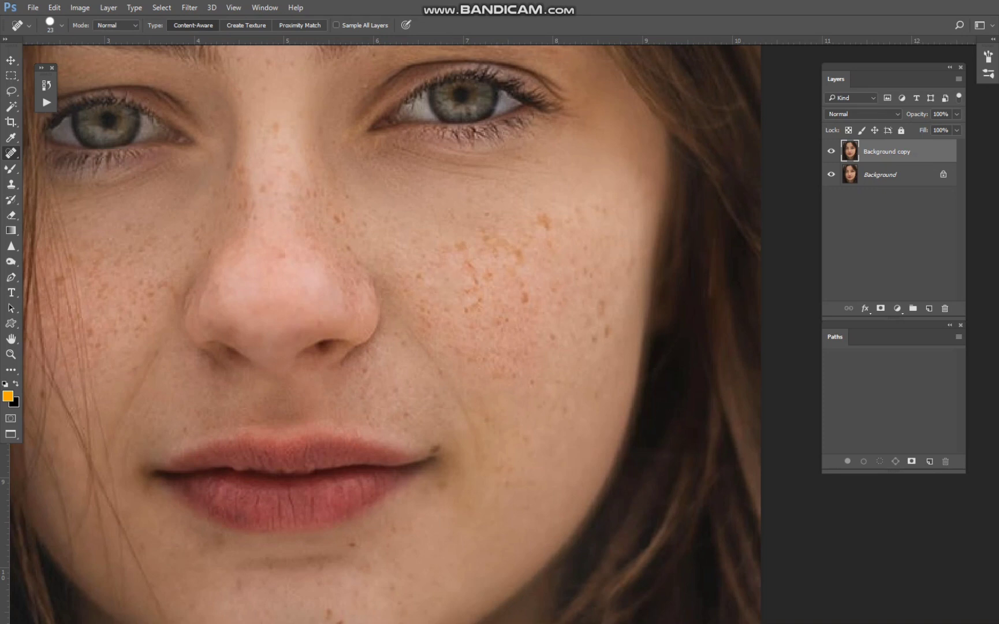
click(556, 223)
click(541, 219)
click(471, 306)
click(593, 304)
click(593, 342)
Heal the two dark spots between the eyebrows with the Spot Healing Brush.
scroll(580, 379, down, 3)
drag(246, 278, 547, 358)
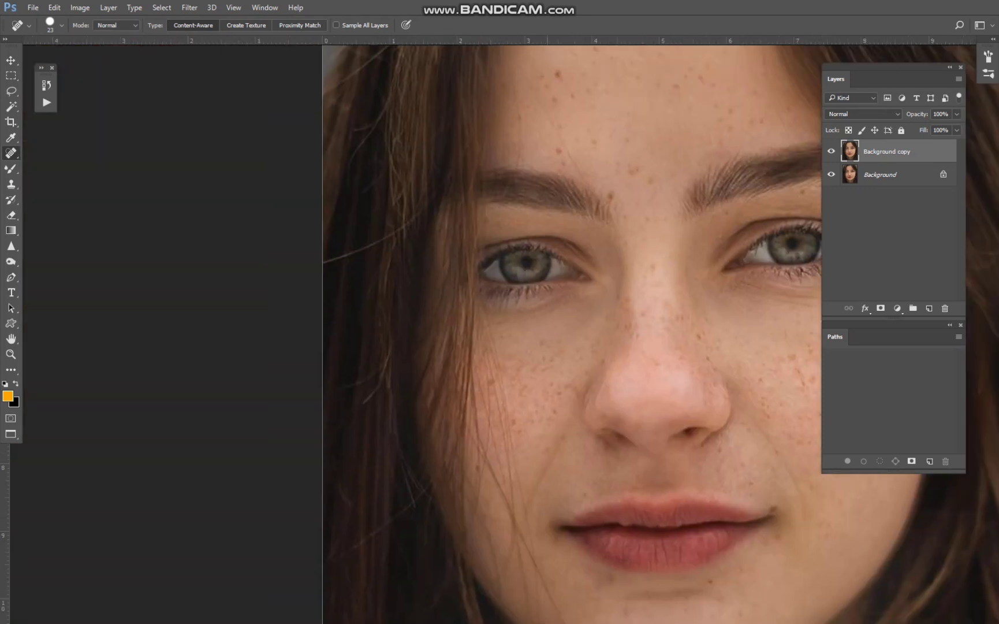
click(613, 201)
click(637, 168)
Heal the visible spots across the forehead, reducing the Spot Healing Brush to 15 px.
drag(641, 173, 571, 420)
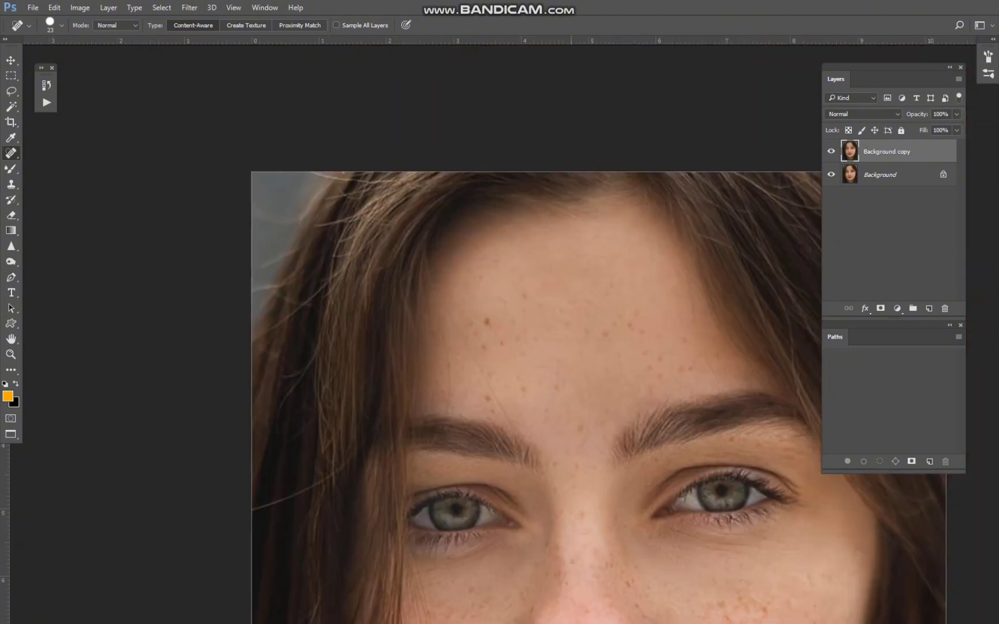
click(492, 323)
key(bracketleft)
key(bracketleft)
click(490, 401)
click(581, 428)
click(480, 343)
click(622, 329)
drag(539, 298, 520, 298)
Heal the remaining distinct freckles on the nose and both cheeks with the 15 px Spot Healing Brush.
drag(560, 480, 440, 154)
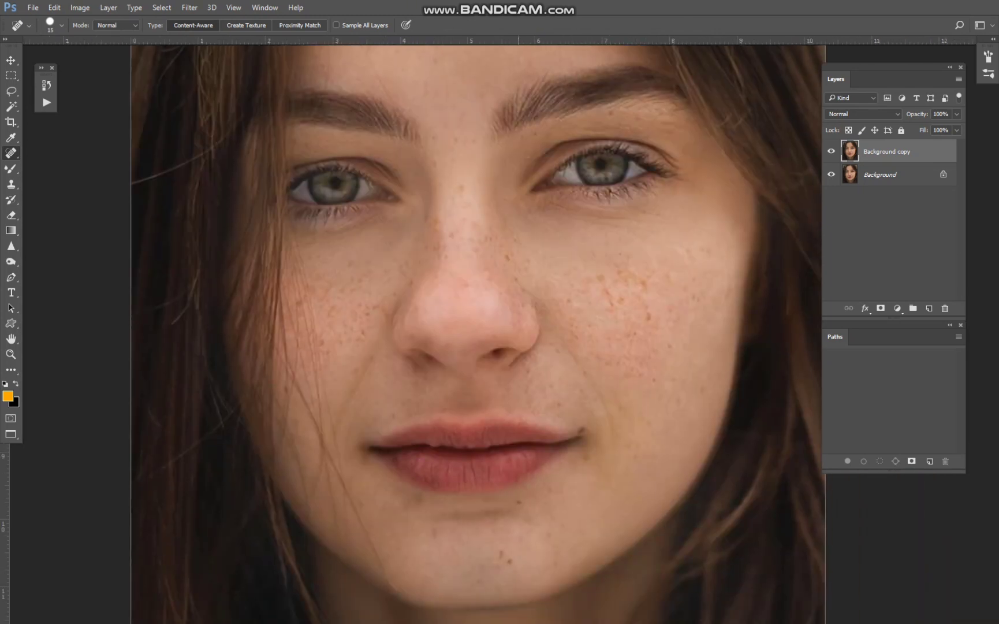
click(512, 256)
click(464, 186)
click(615, 293)
click(648, 316)
click(619, 266)
click(464, 282)
click(298, 306)
click(569, 304)
Heal the dark spots on the chin with the Spot Healing Brush.
click(502, 551)
drag(493, 555, 505, 569)
click(429, 535)
Duplicate the healed Background copy layer.
scroll(650, 254, up, 1)
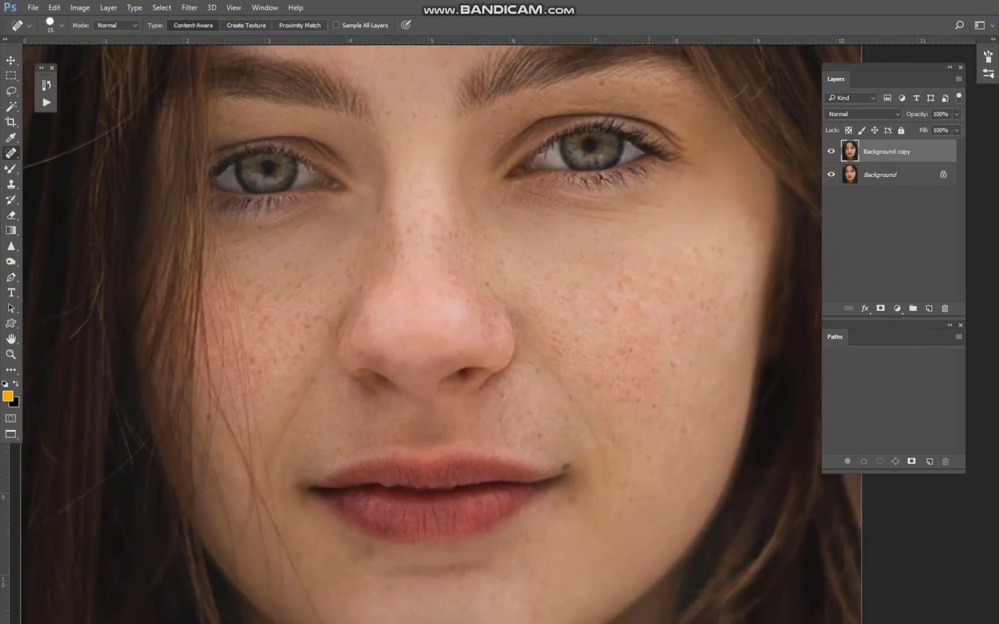
key(p)
drag(883, 151, 929, 308)
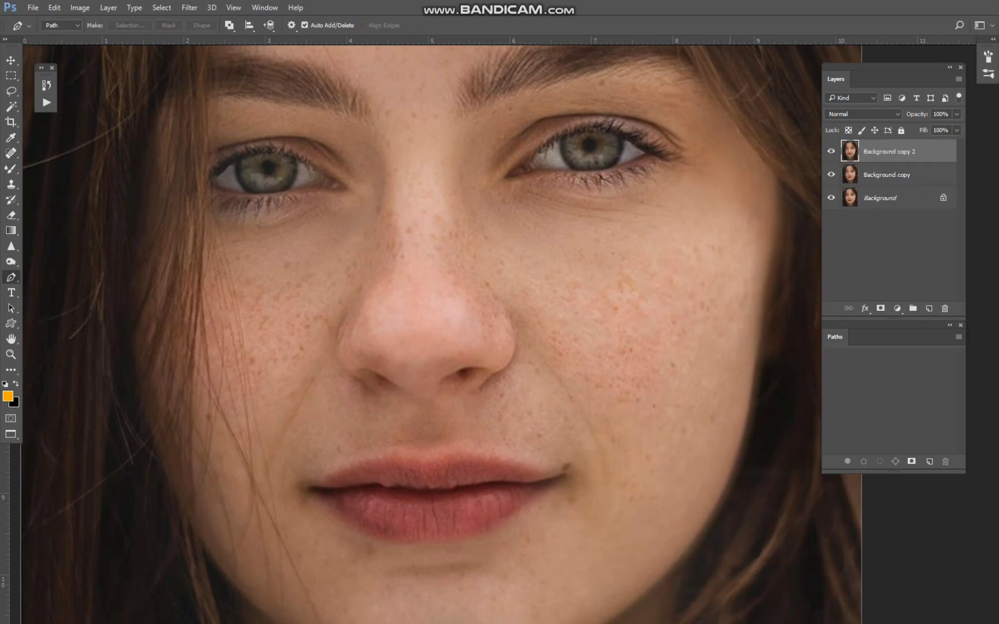
Apply the Dust & Scratches filter to the top layer with radius 4 pixels and threshold 7 levels.
click(190, 7)
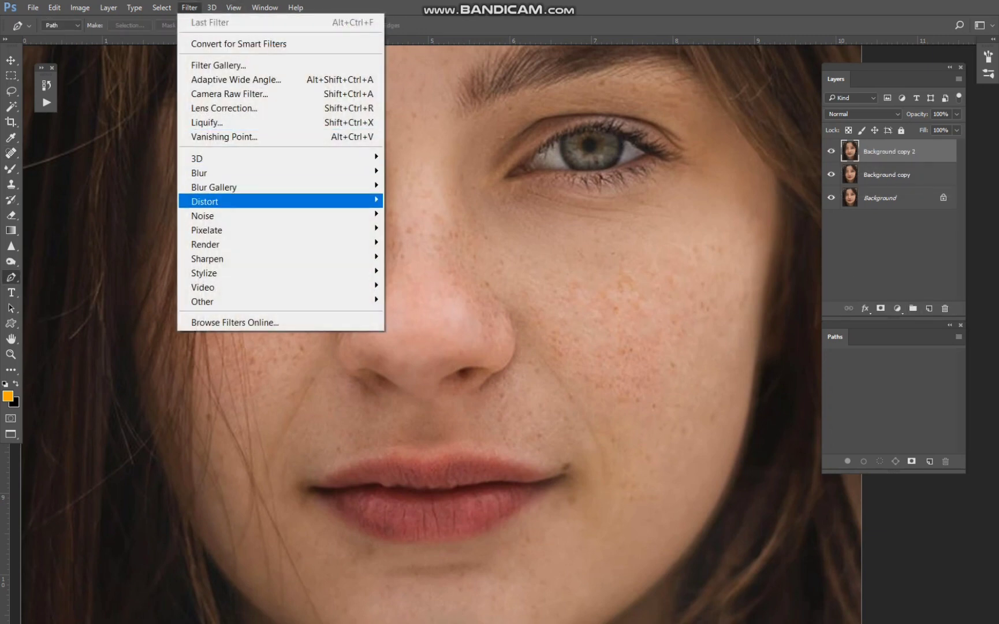
mouse_move(203, 216)
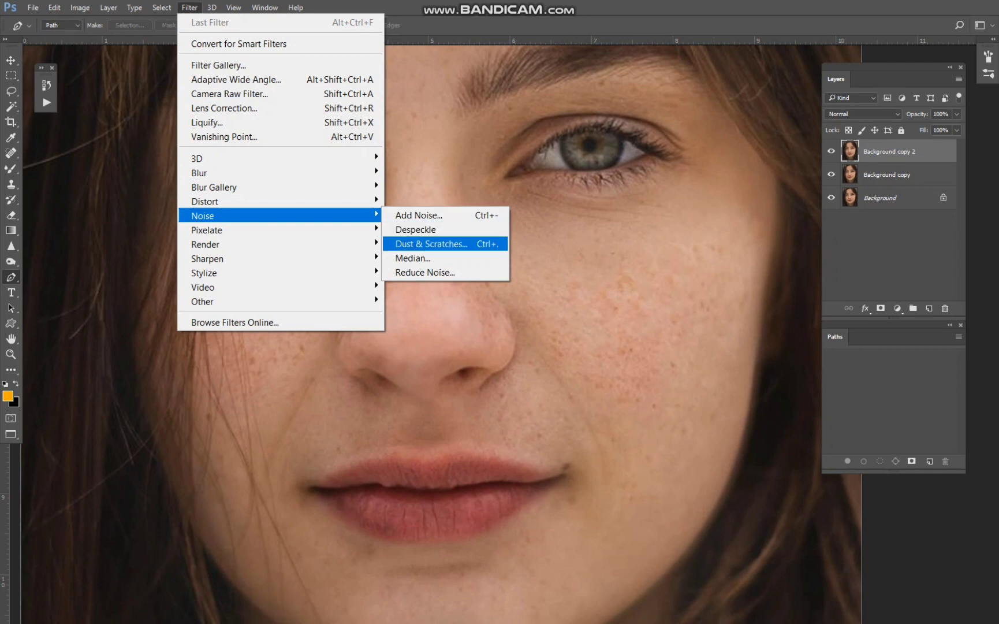
click(435, 245)
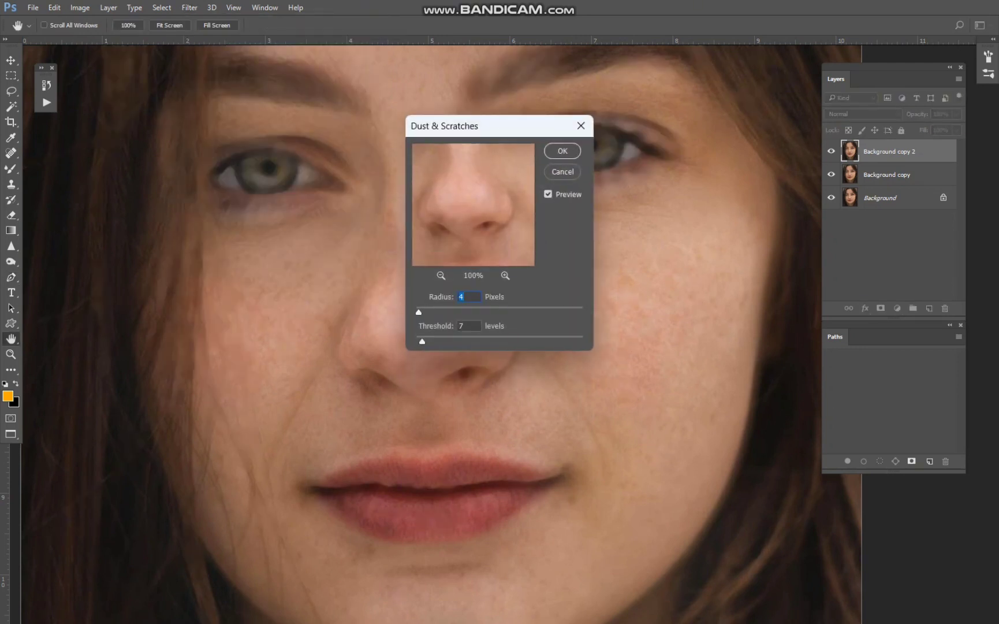
key(Return)
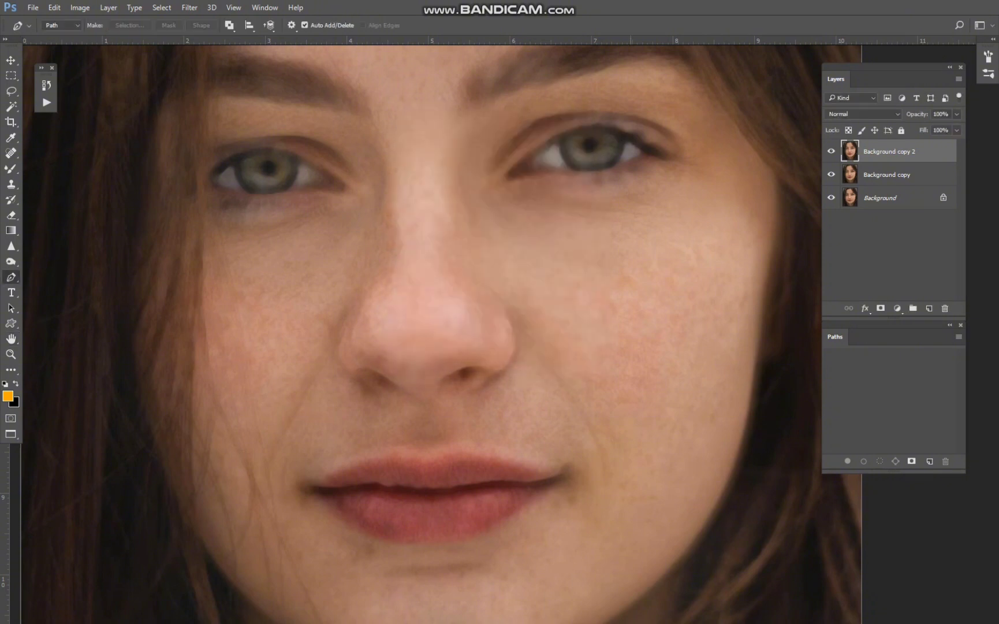
Add a black layer mask to the filtered layer and paint white on it over the image's right cheek and the nose.
alt+click(881, 307)
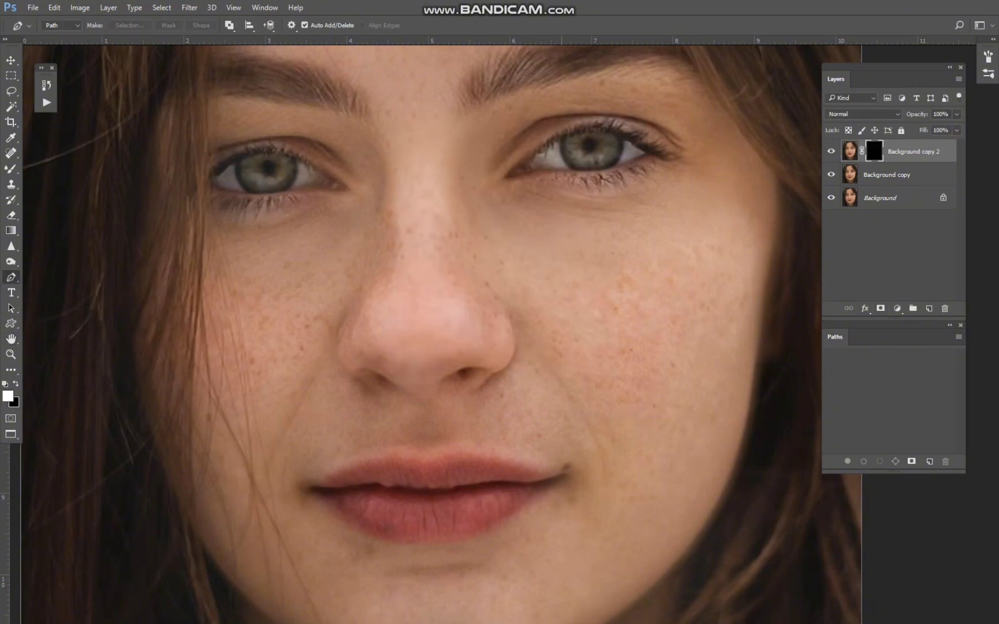
key(b)
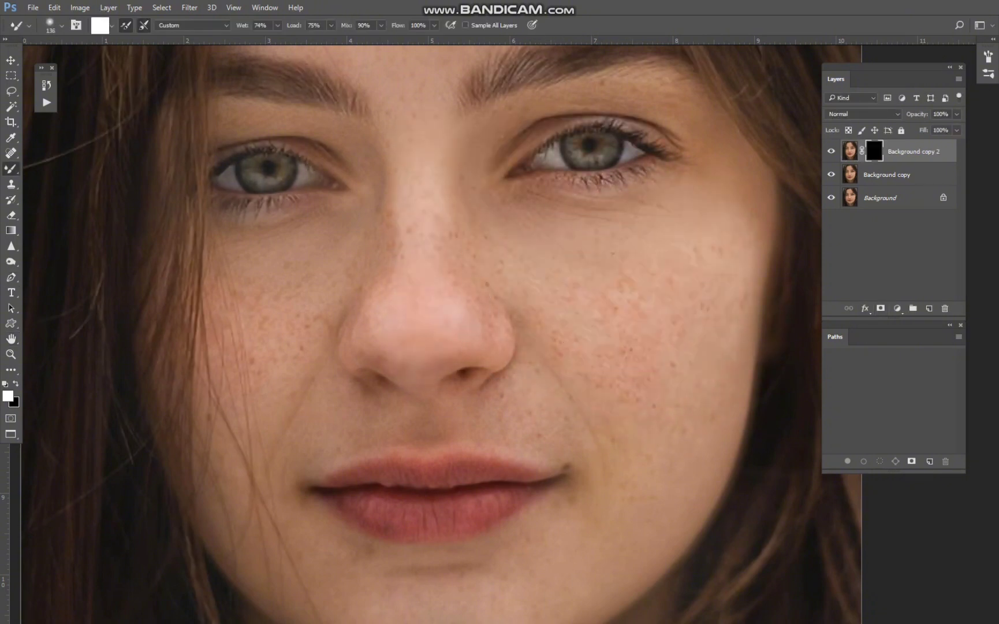
right_click(11, 168)
click(63, 168)
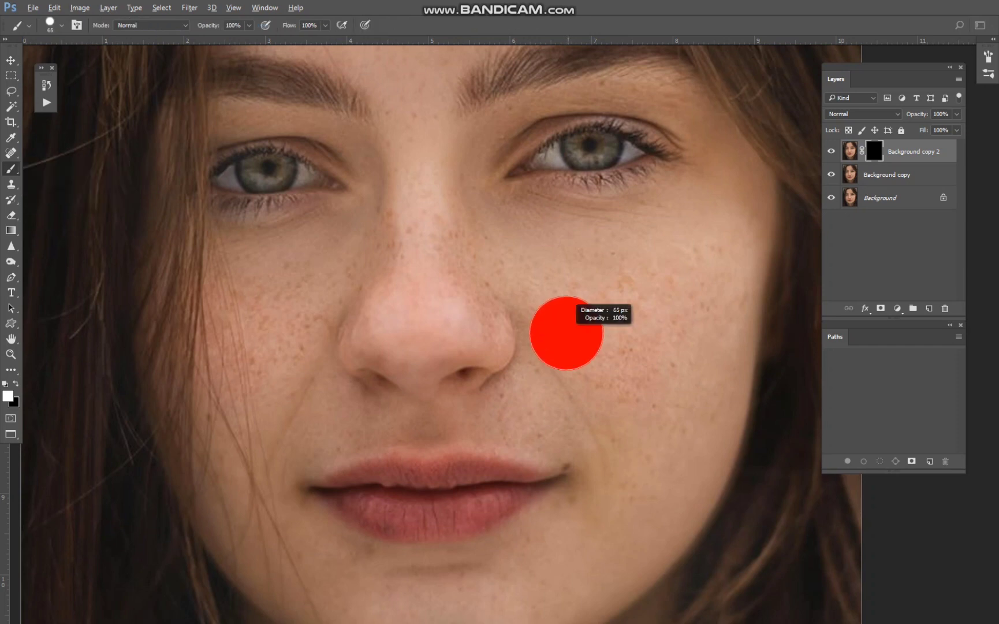
drag(567, 333, 717, 277)
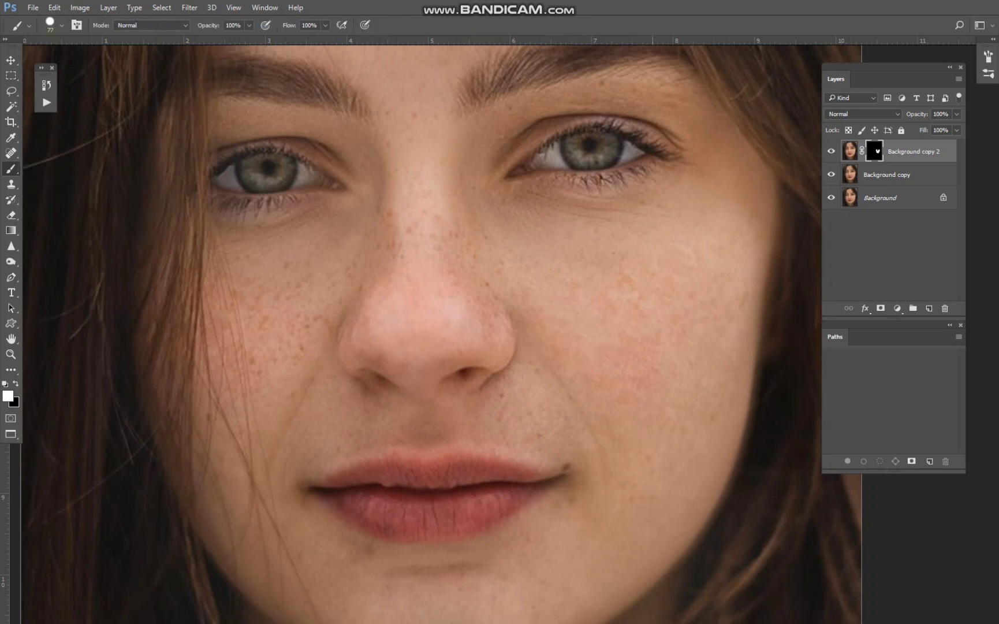
drag(644, 439, 660, 260)
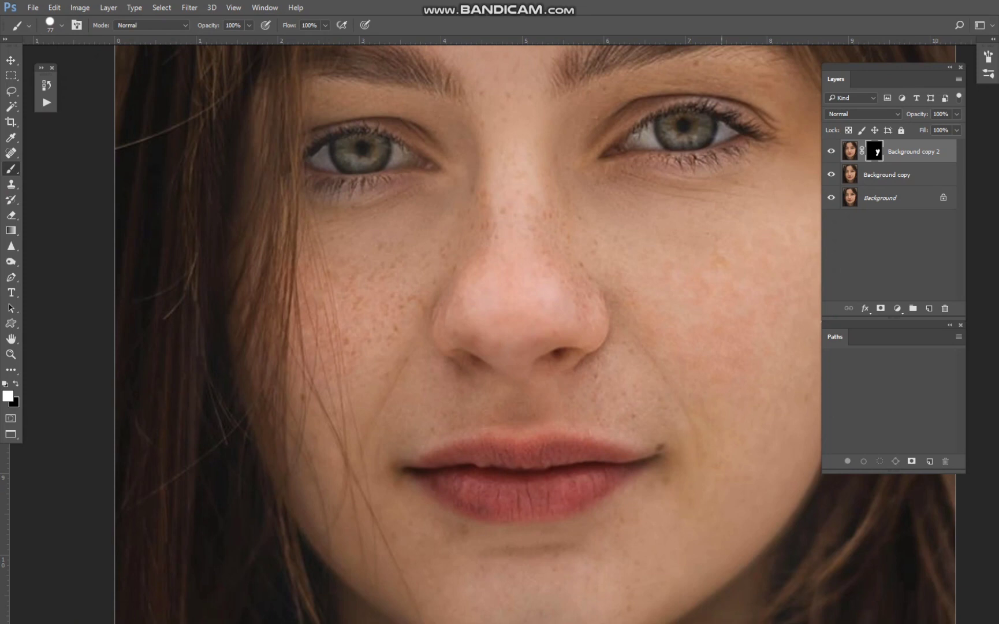
drag(579, 323, 605, 356)
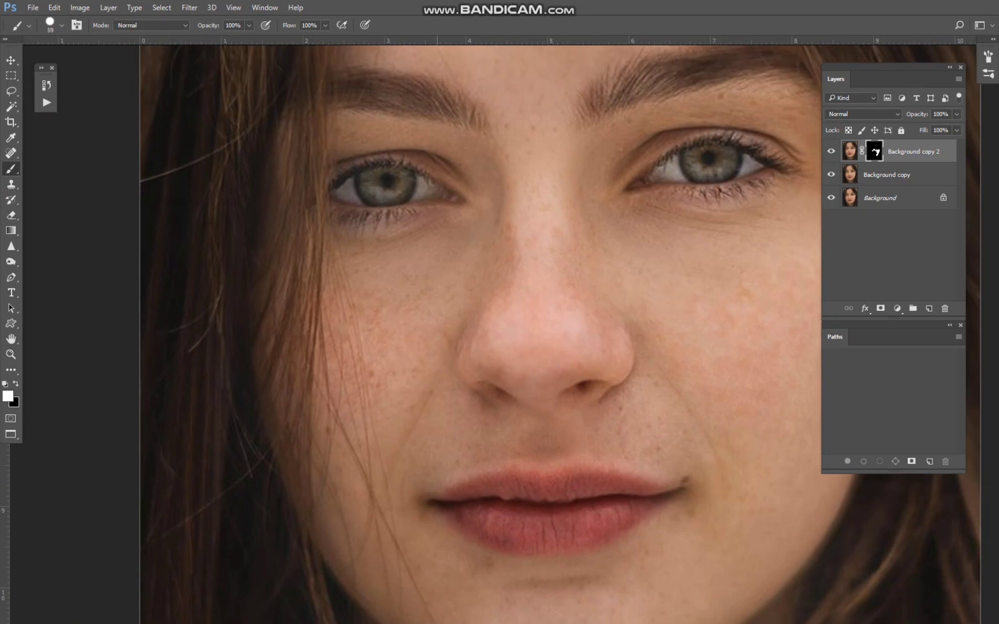
Paint white on the mask over the image's left cheek and the skin around the mouth with a 27 px brush.
mouse_move(380, 318)
mouse_down()
mouse_move(355, 337)
mouse_move(365, 335)
mouse_up()
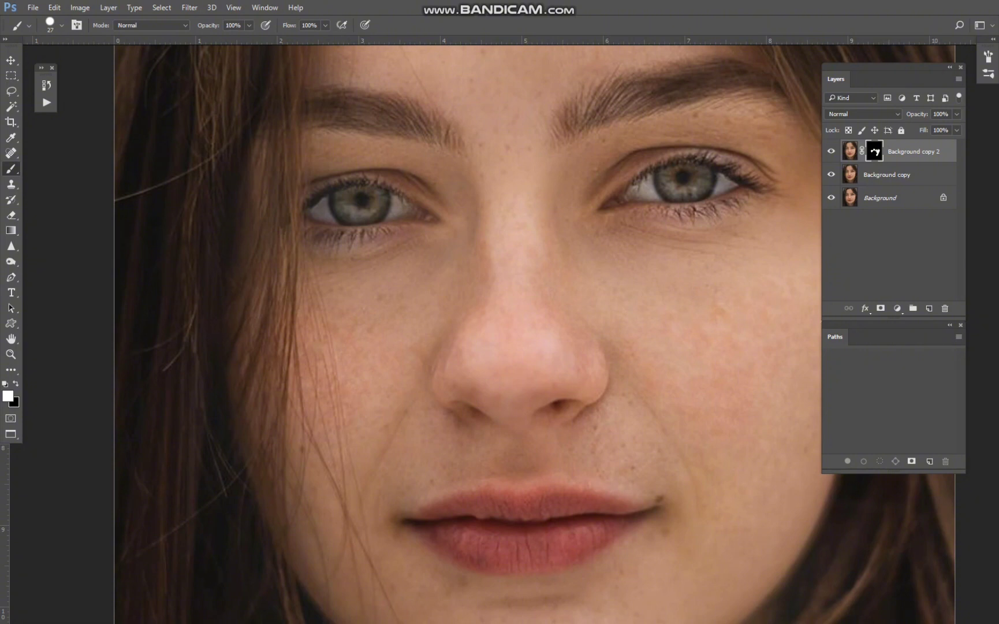
drag(554, 381, 438, 294)
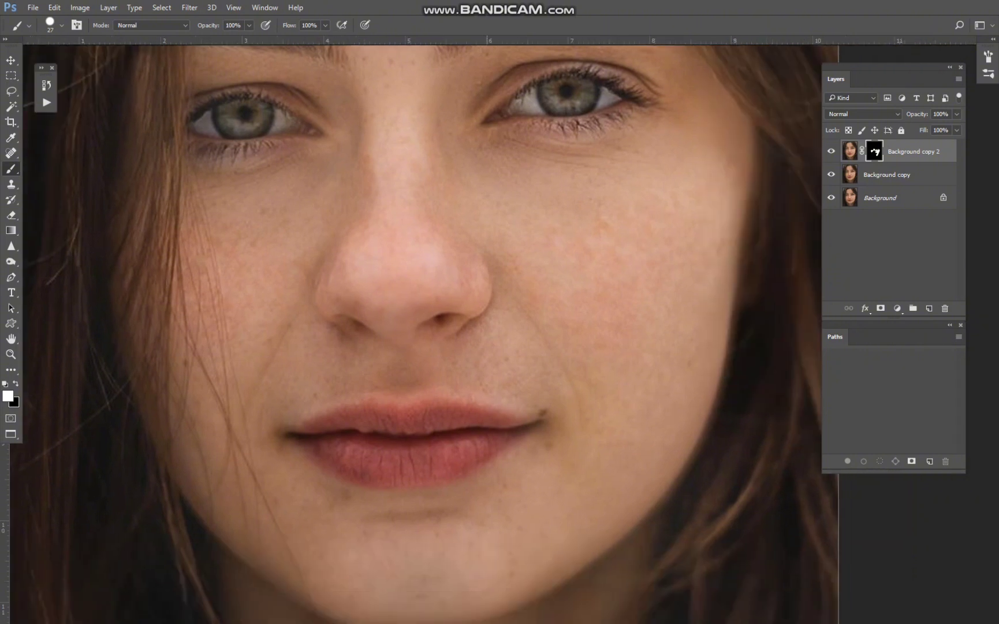
drag(251, 311, 307, 492)
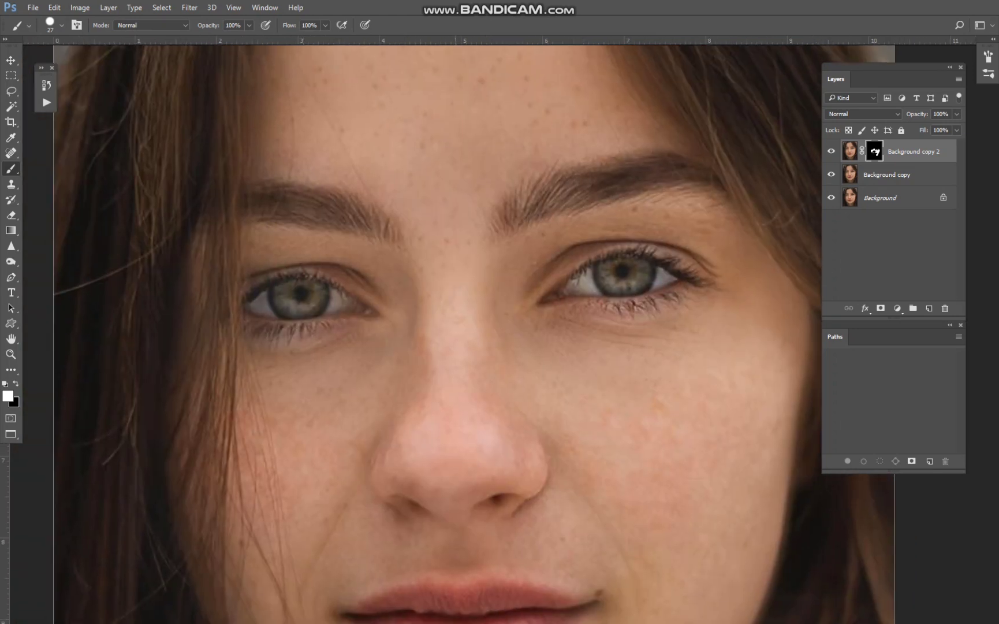
Paint white on the mask over the forehead and between the eyebrows, using a 72 px brush for the large areas.
drag(446, 120, 493, 392)
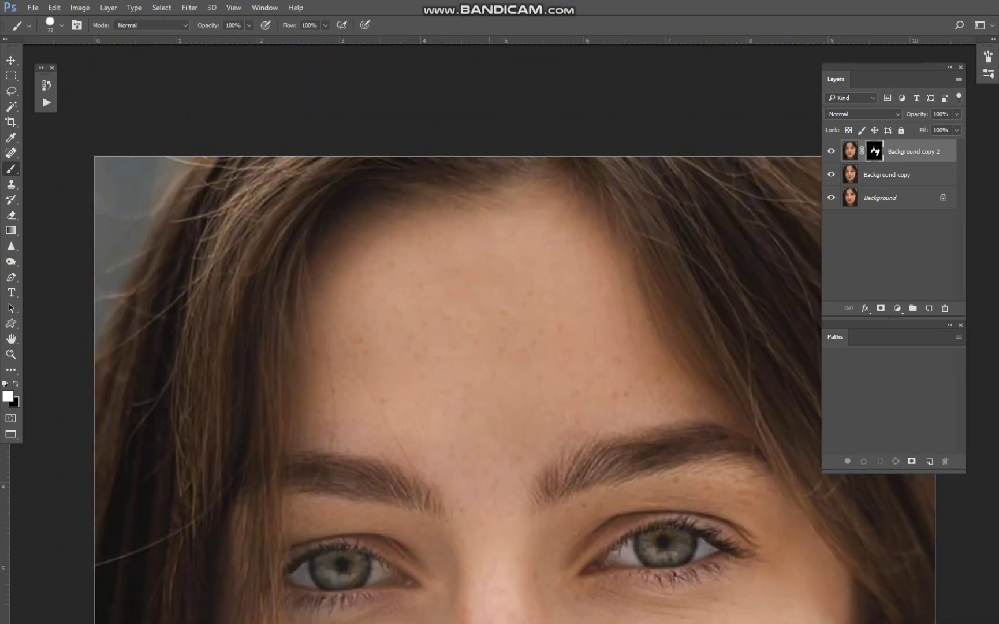
scroll(456, 299, down, 3)
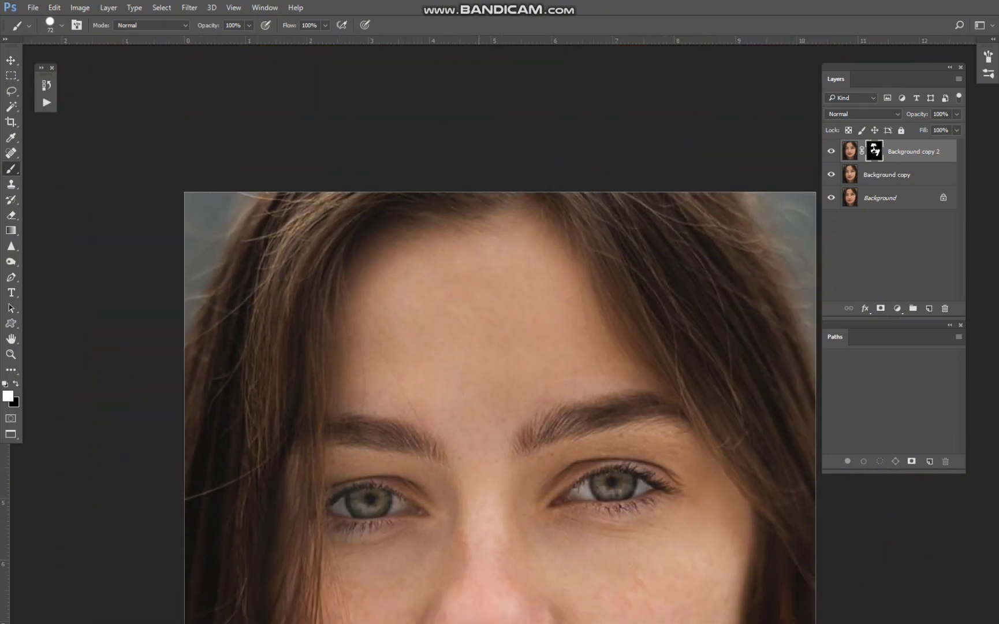
drag(457, 299, 339, 211)
drag(418, 287, 416, 287)
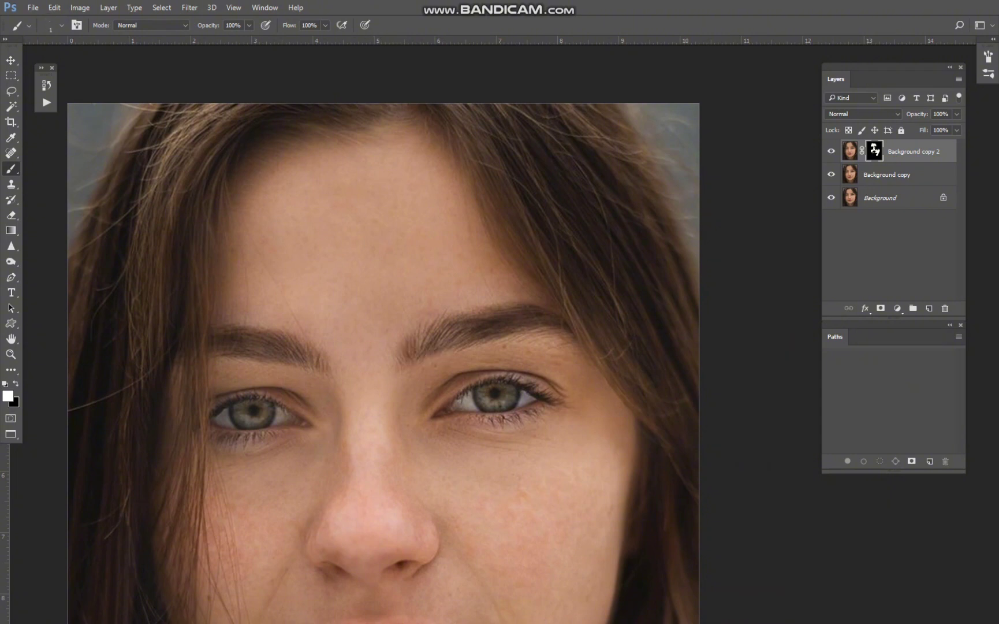
drag(508, 337, 476, 336)
drag(580, 372, 597, 372)
Paint white on the mask over the lower cheeks, jaw and chin with brushes of about 26 to 39 px.
drag(494, 532, 520, 326)
drag(520, 326, 528, 325)
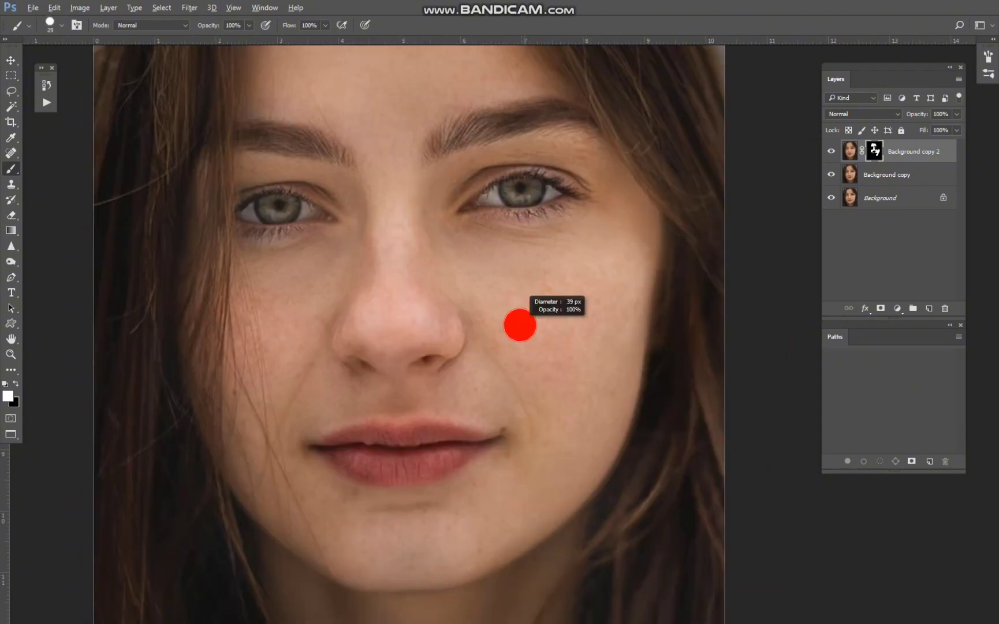
drag(546, 446, 526, 446)
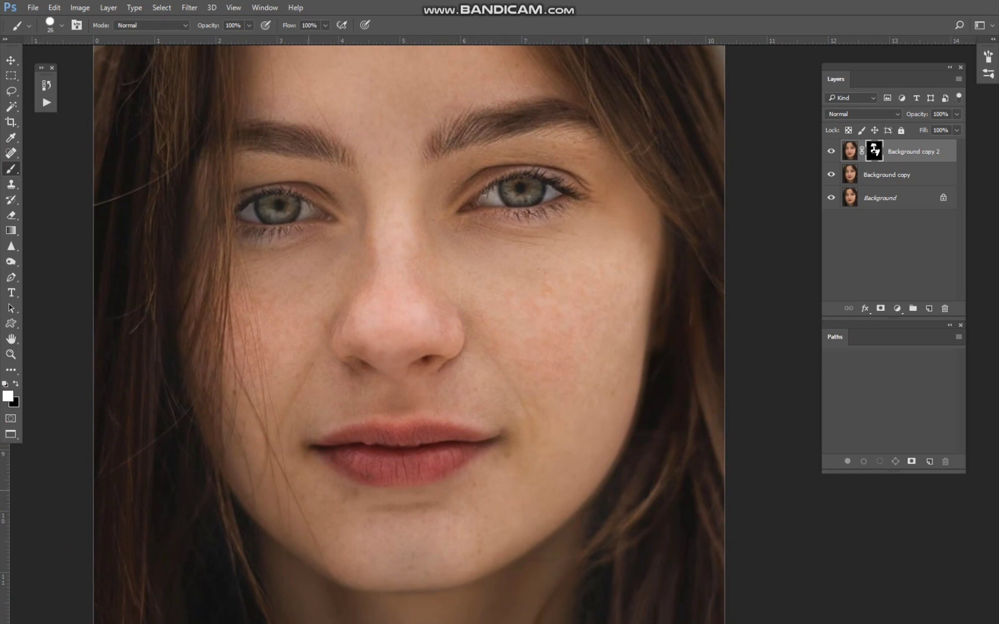
drag(473, 508, 514, 271)
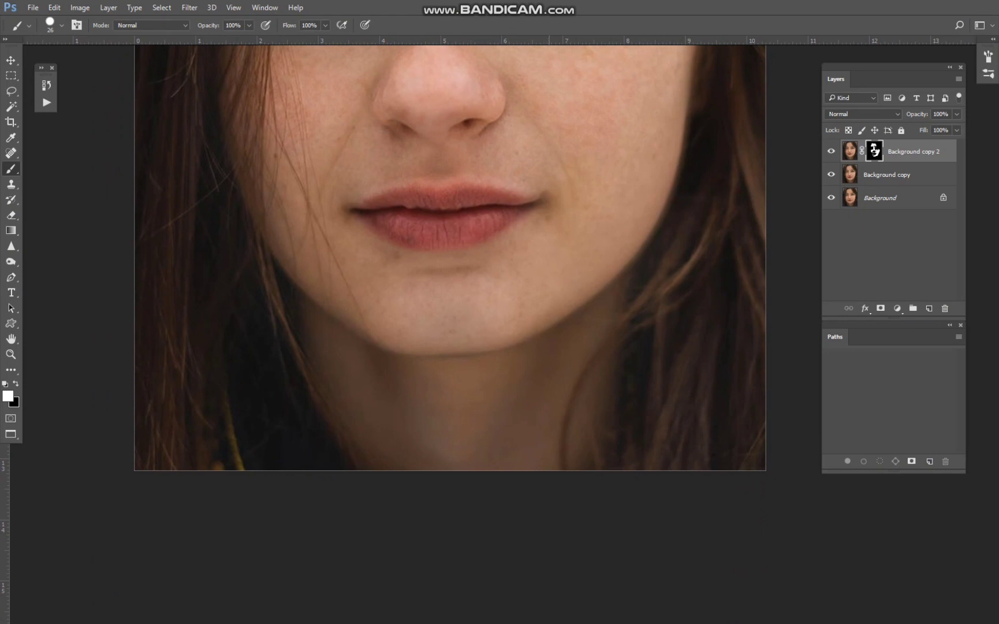
drag(529, 277, 521, 460)
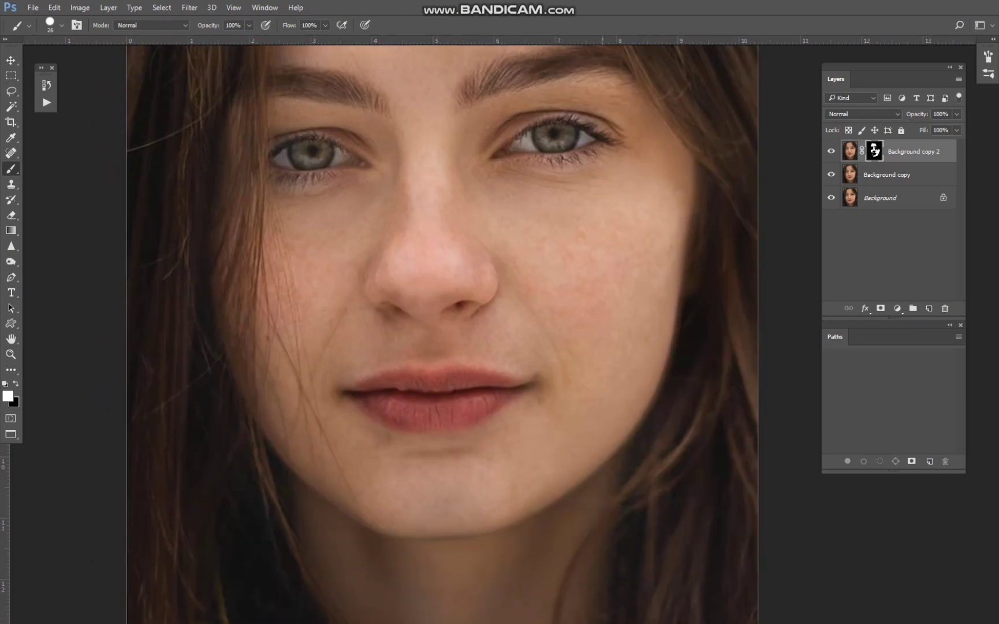
drag(582, 265, 635, 389)
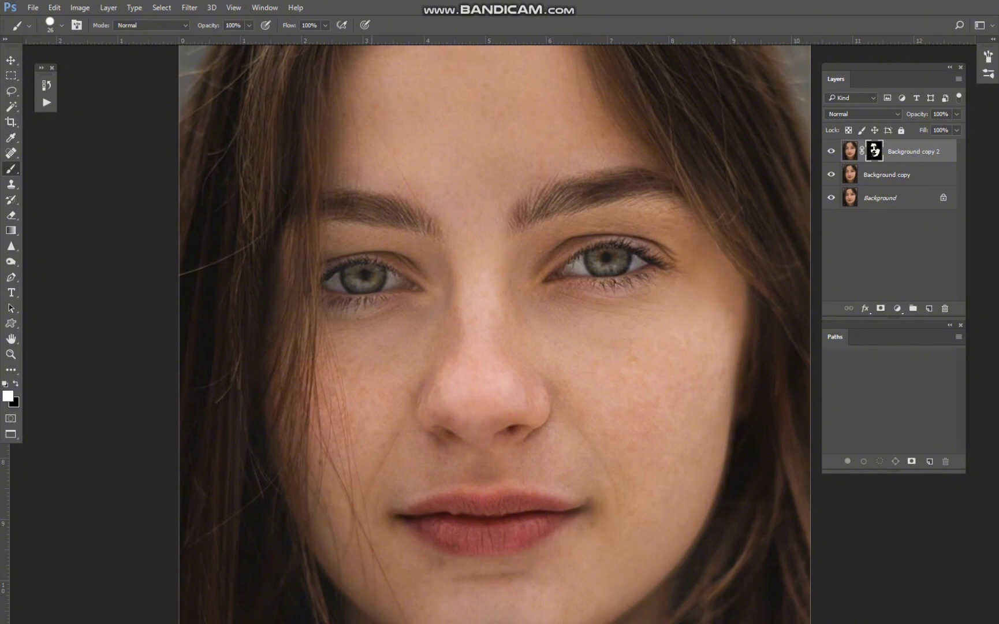
Refine the mask on the image's left cheek beside the hair strands and nose, using white brushes of 6 and 22 px.
scroll(338, 445, up, 8)
key(bracketleft)
key(bracketleft)
key(bracketleft)
key(bracketleft)
key(bracketleft)
key(bracketleft)
key(bracketleft)
key(bracketleft)
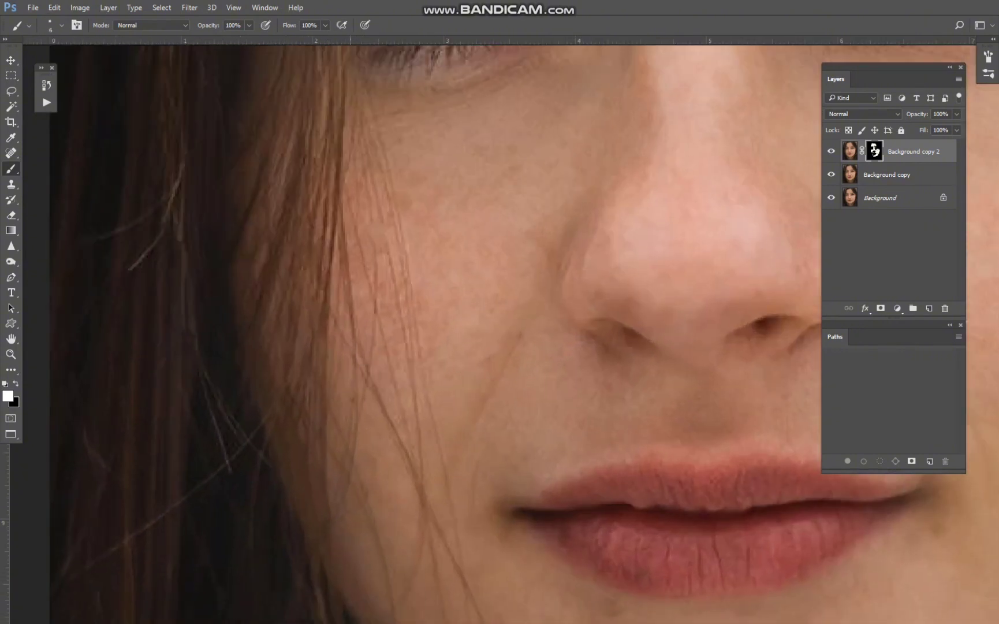
scroll(424, 403, down, 6)
drag(604, 347, 511, 460)
scroll(511, 460, up, 4)
key(bracketright)
key(bracketright)
key(bracketright)
key(bracketright)
key(bracketright)
key(bracketright)
key(bracketright)
key(bracketright)
key(bracketright)
key(bracketright)
key(bracketright)
key(bracketright)
key(bracketright)
key(bracketright)
key(bracketright)
key(bracketright)
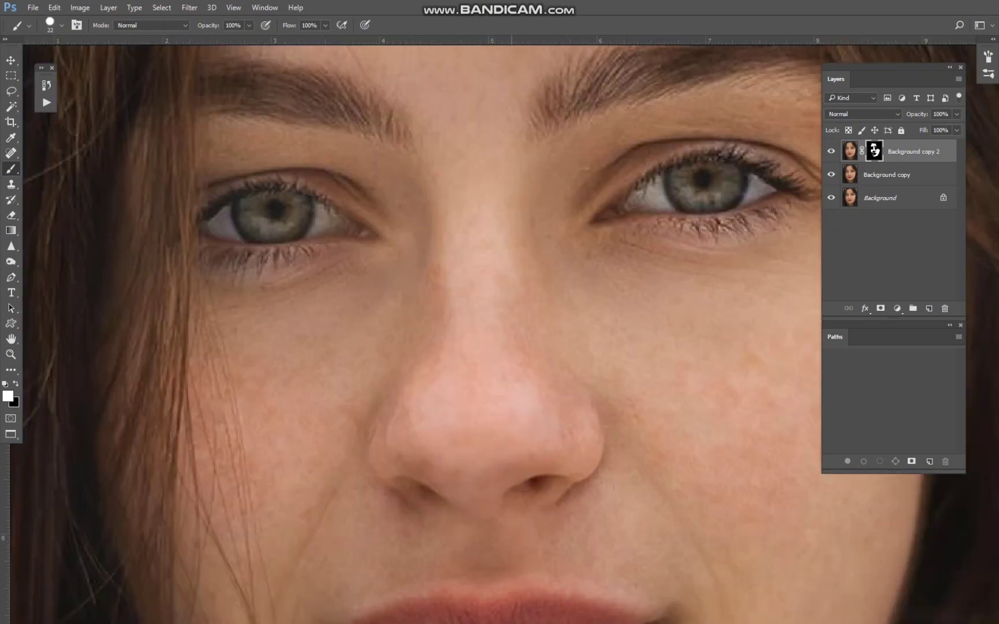
scroll(466, 355, down, 3)
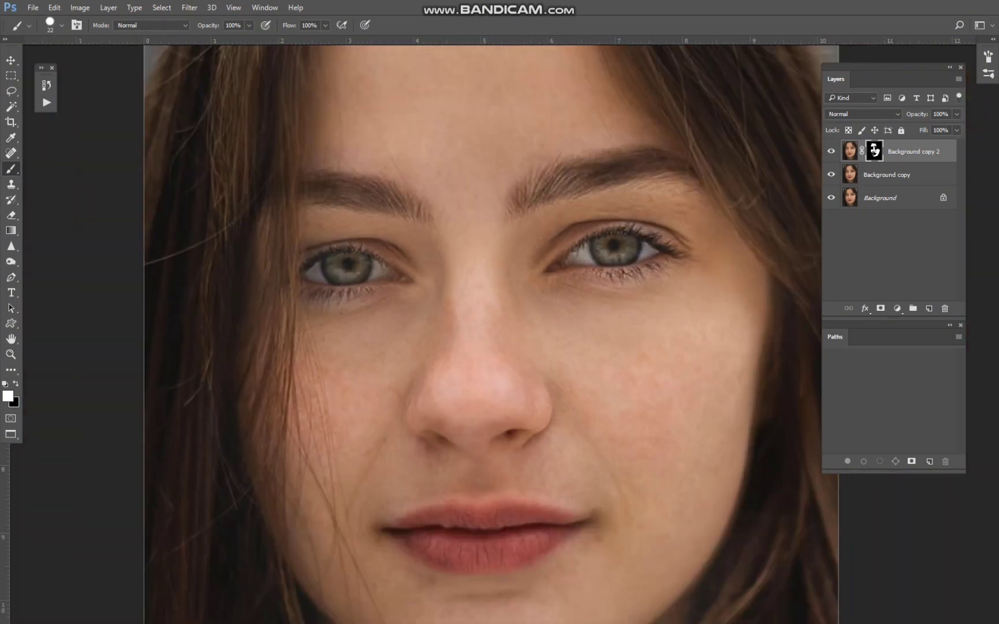
Apply the layer mask of Background copy 2 and merge that layer down into Background copy.
right_click(874, 150)
click(860, 200)
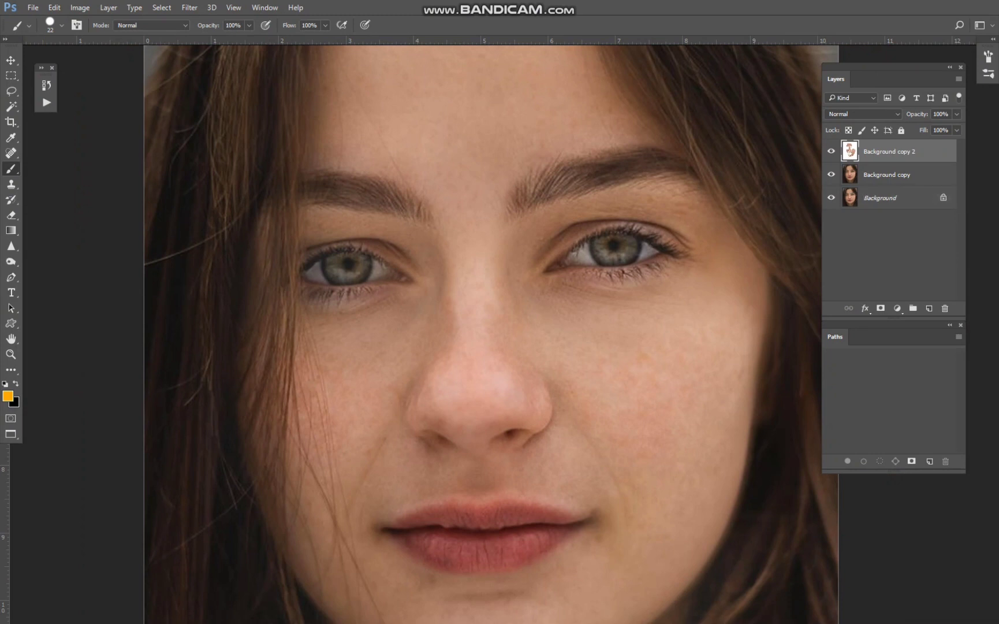
key(ctrl+e)
Duplicate Background copy twice and convert both duplicates to smart objects.
key(ctrl+j)
key(ctrl+j)
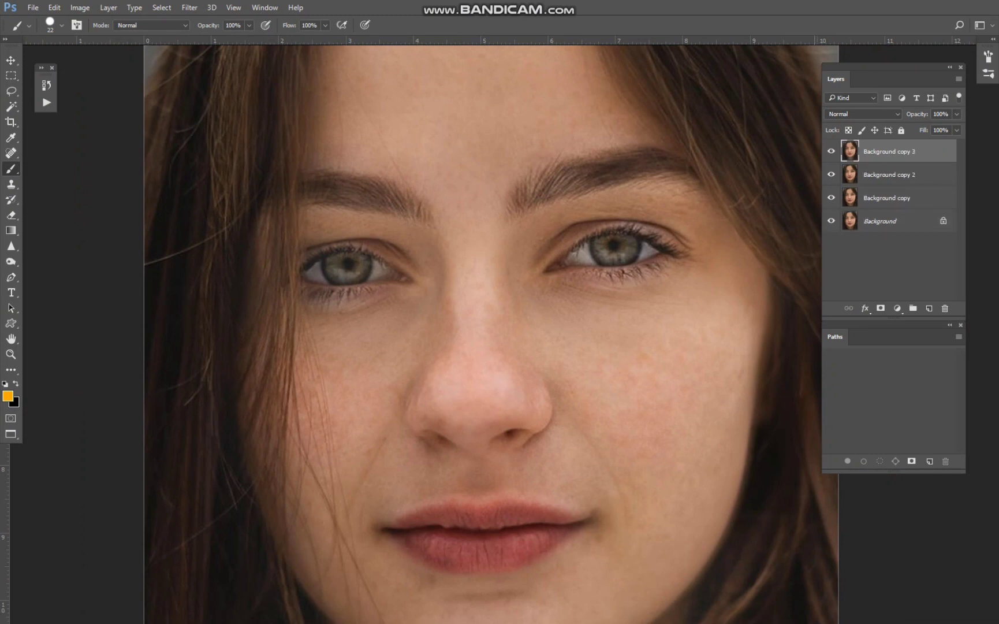
right_click(872, 151)
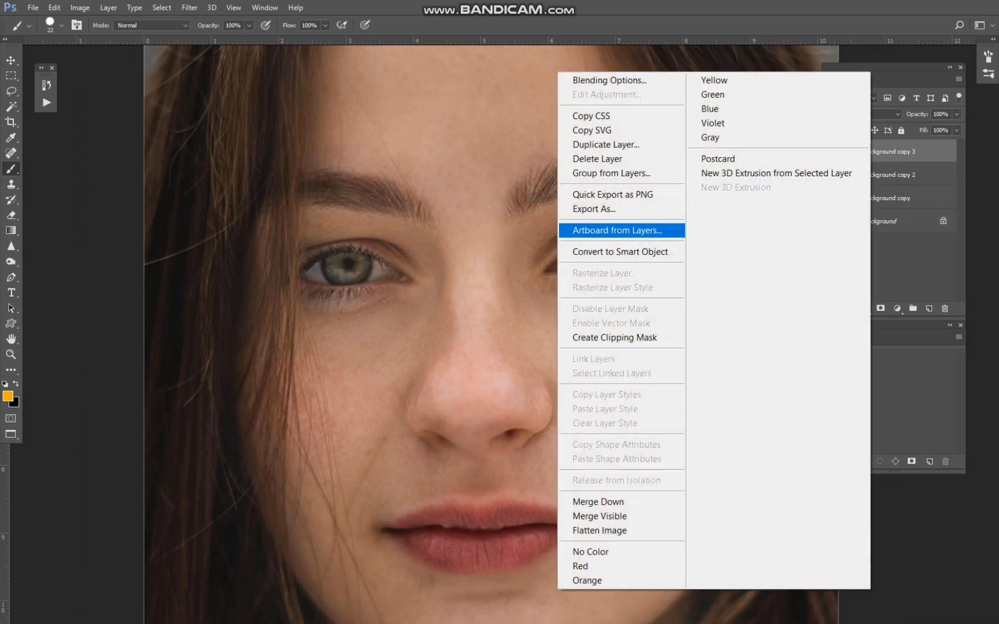
click(620, 252)
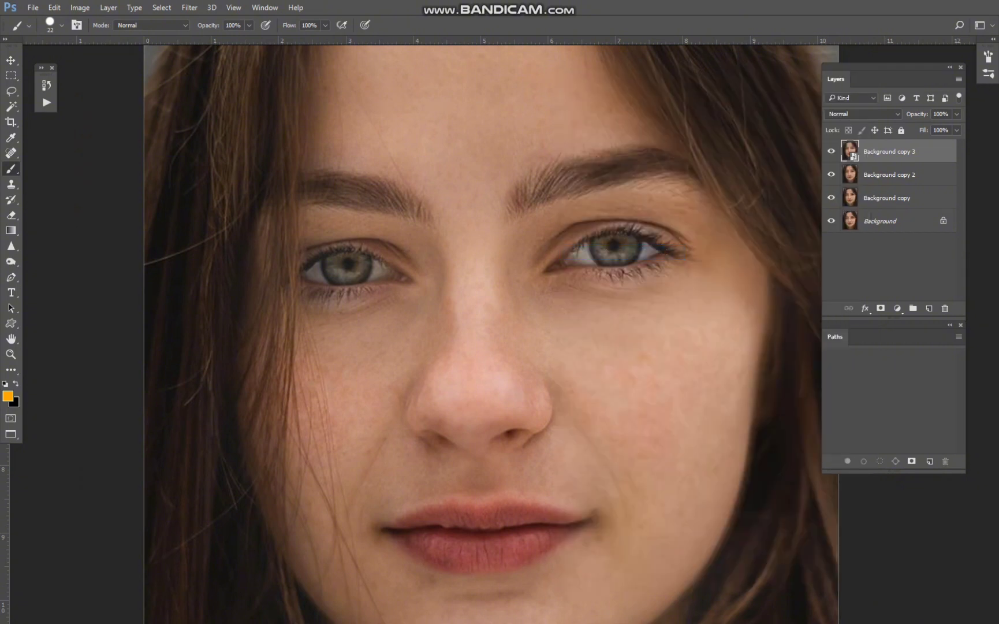
click(889, 174)
right_click(889, 174)
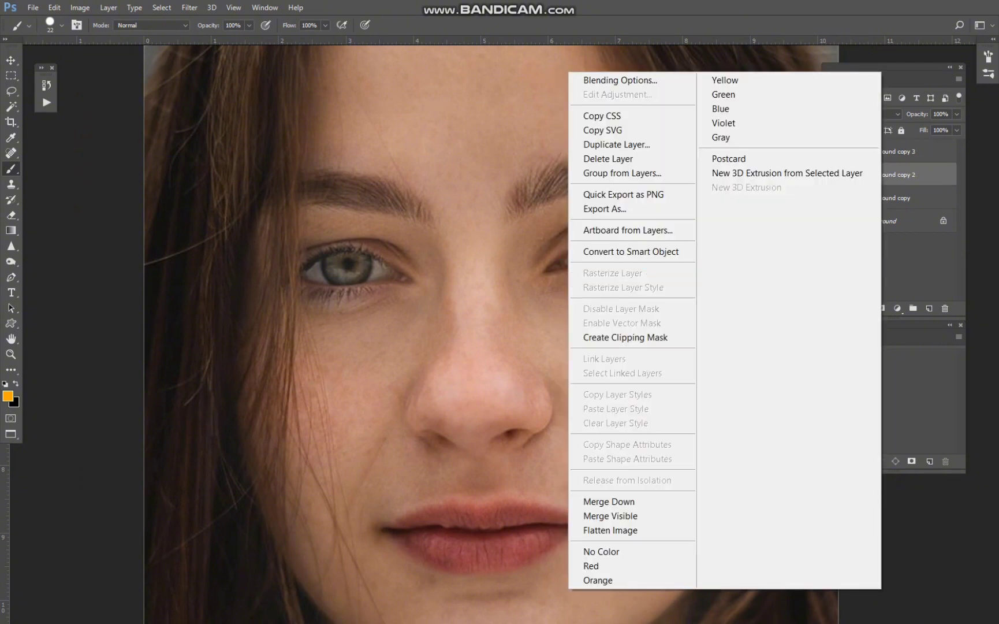
click(630, 252)
Hide Background copy 3 and apply a Gaussian Blur with a 5 px radius to Background copy 2.
click(831, 151)
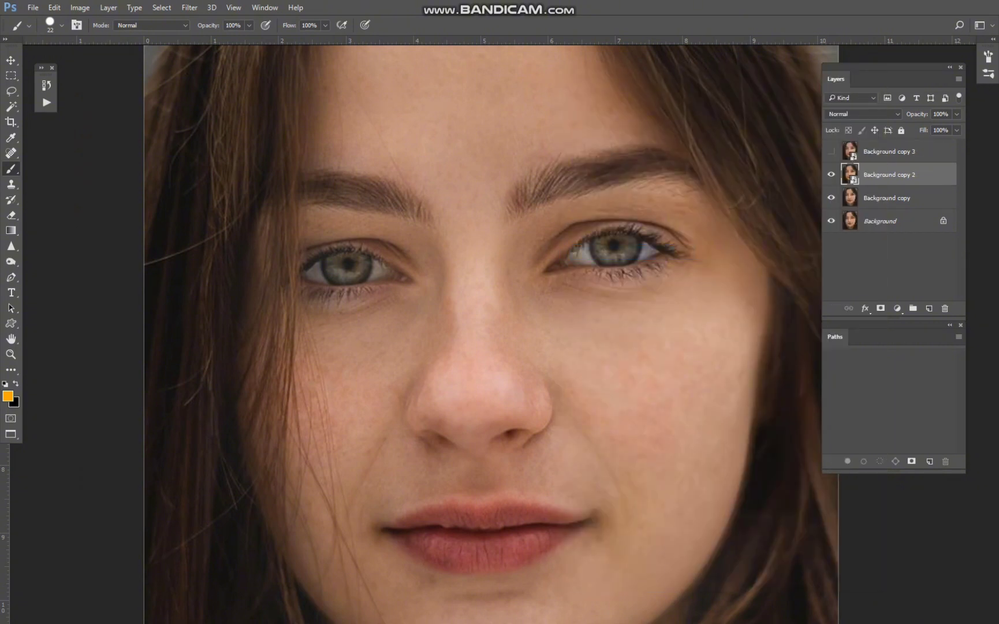
click(190, 7)
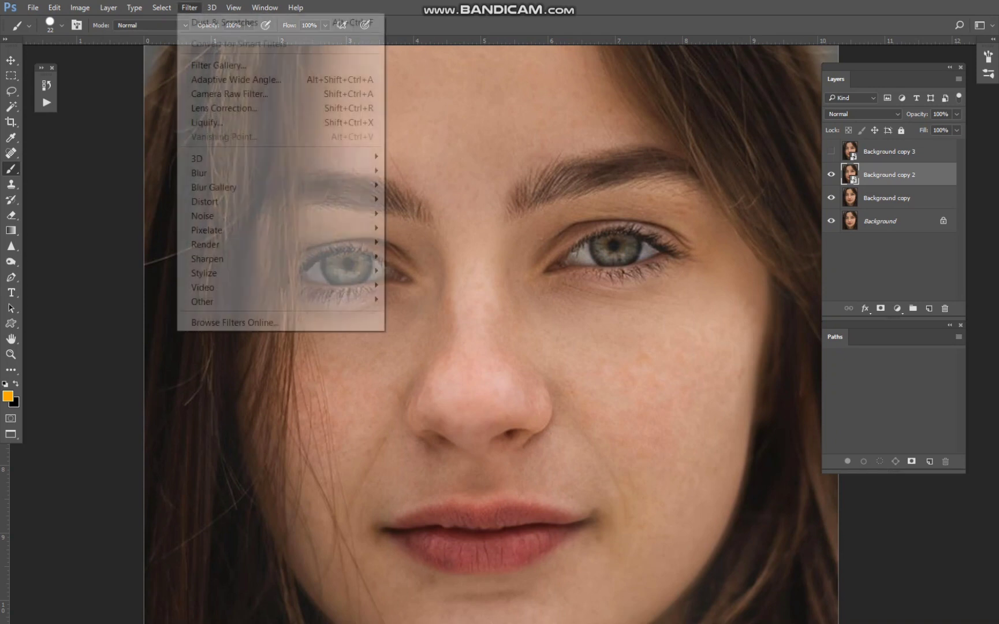
mouse_move(219, 172)
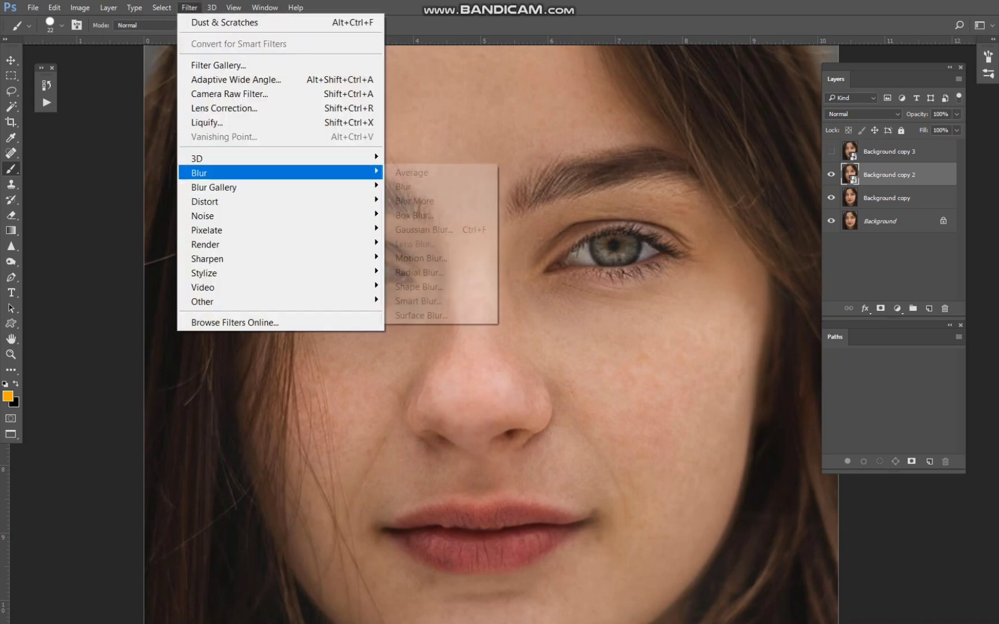
click(424, 230)
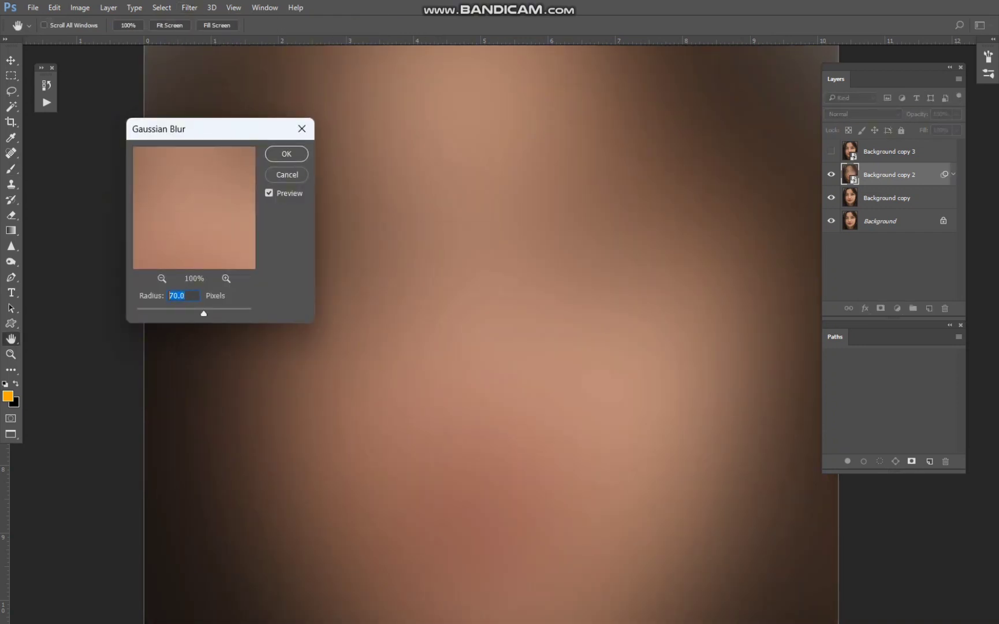
drag(203, 314, 203, 314)
text(10)
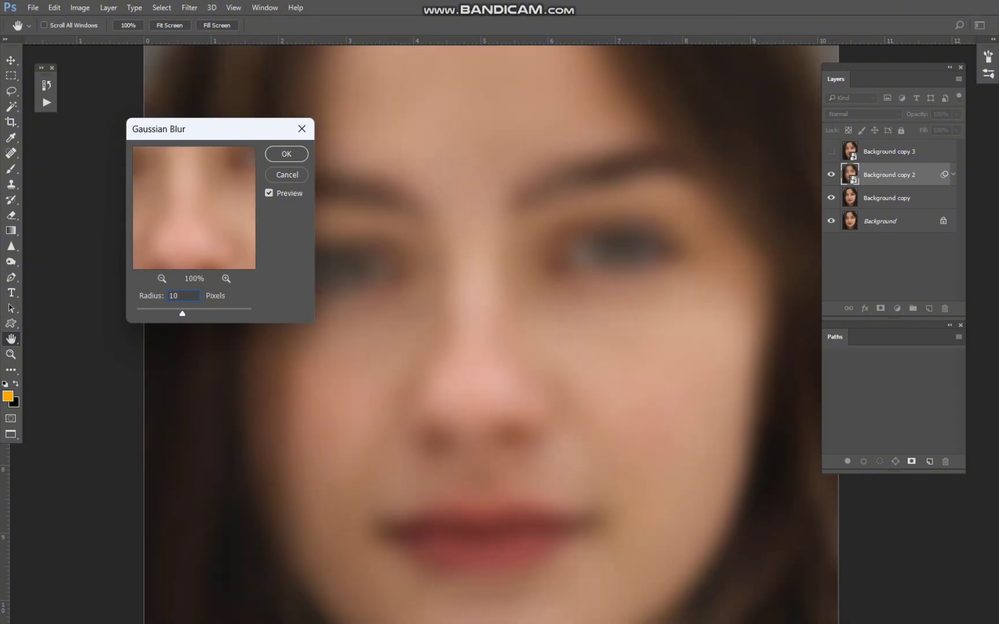
key(Tab)
text(05)
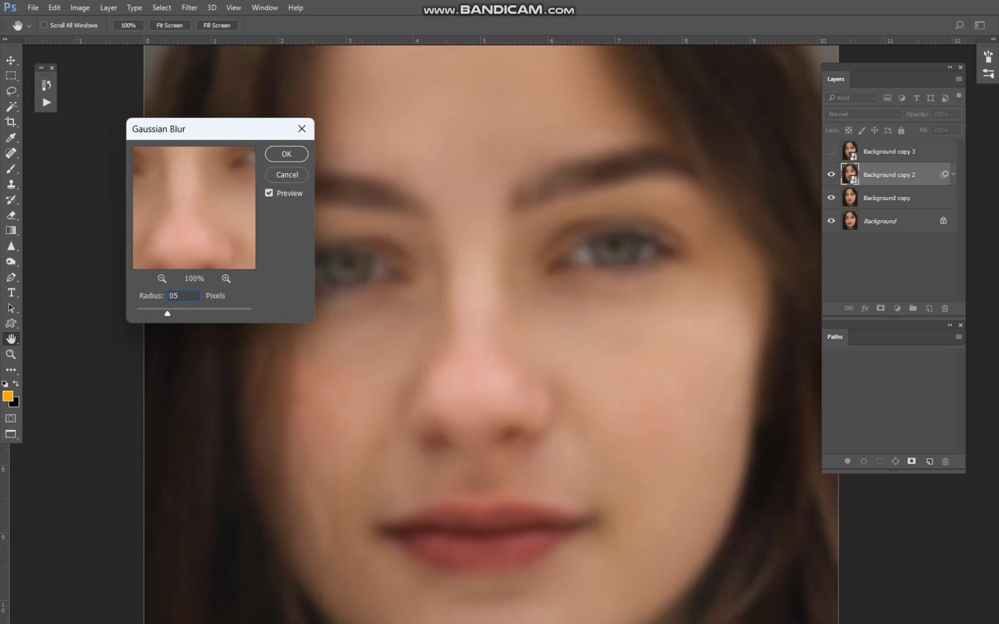
key(Return)
Show Background copy 3 again and set its blend mode to Vivid Light.
click(831, 151)
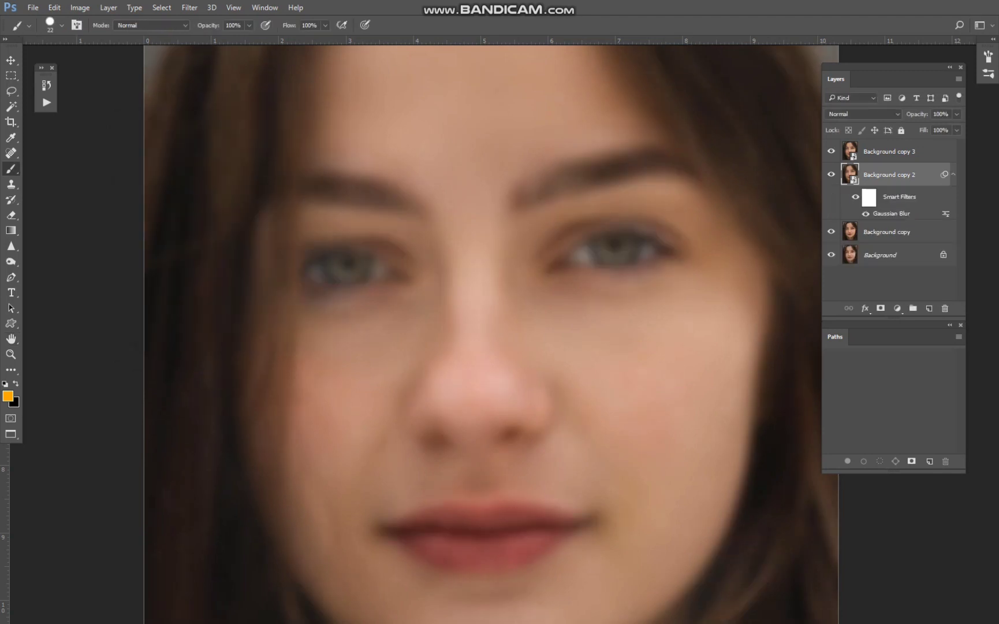
click(889, 152)
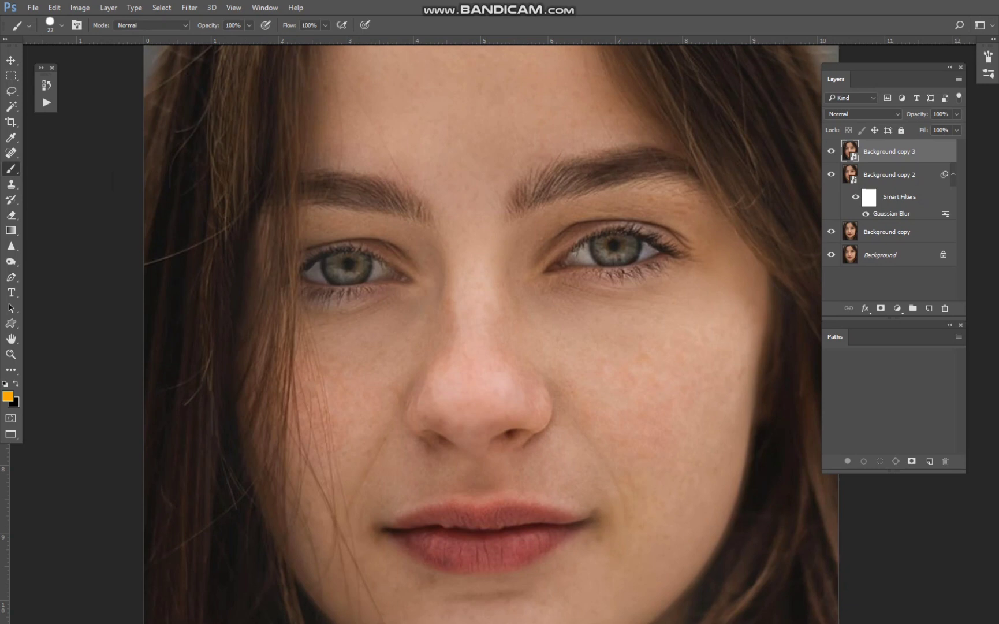
click(861, 114)
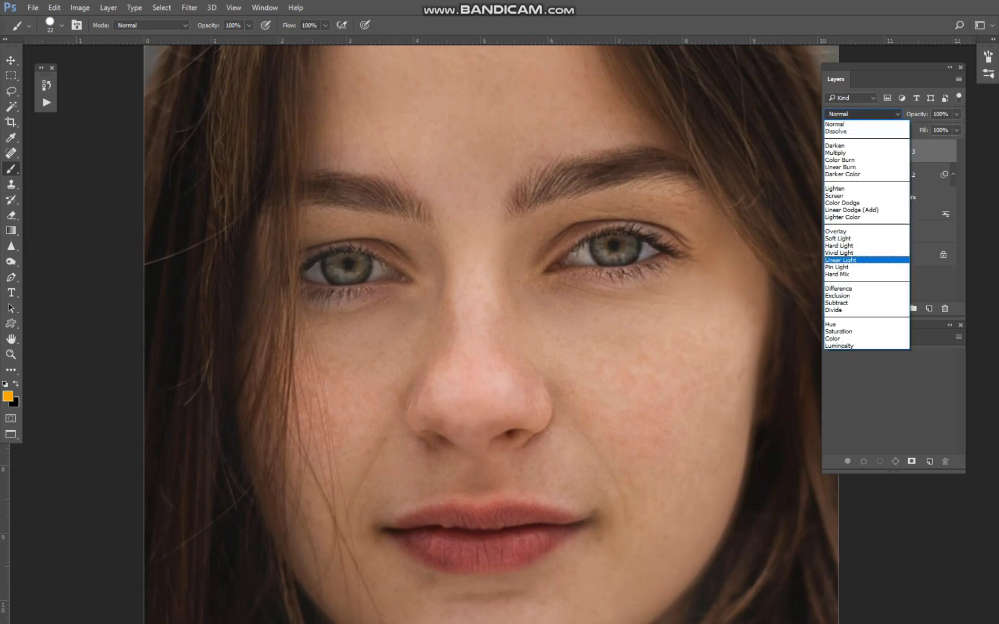
click(839, 253)
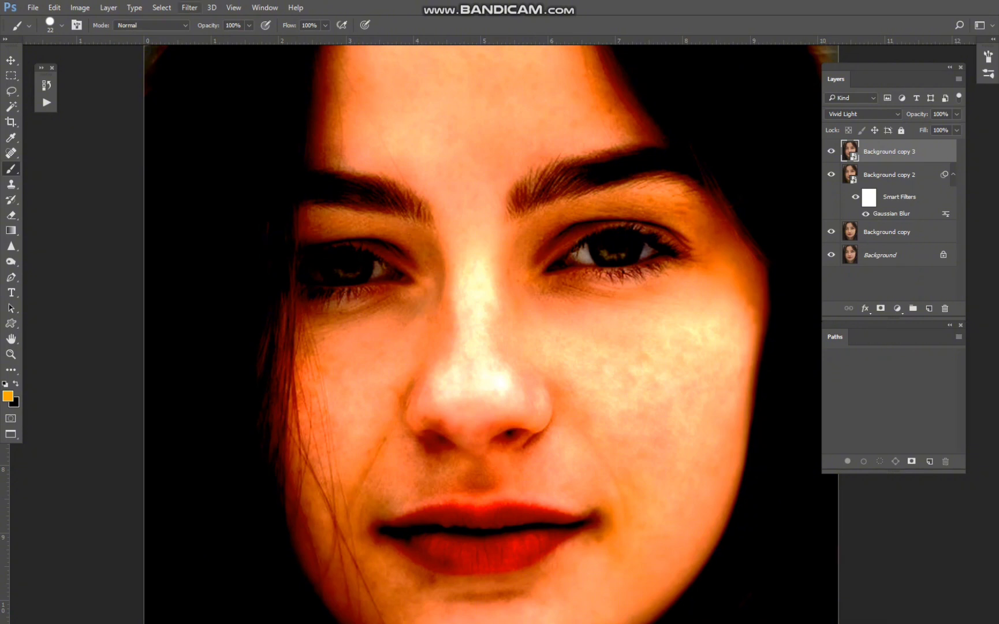
Apply a High Pass filter to Background copy 3, fine-tuning its radius against the preview.
click(189, 8)
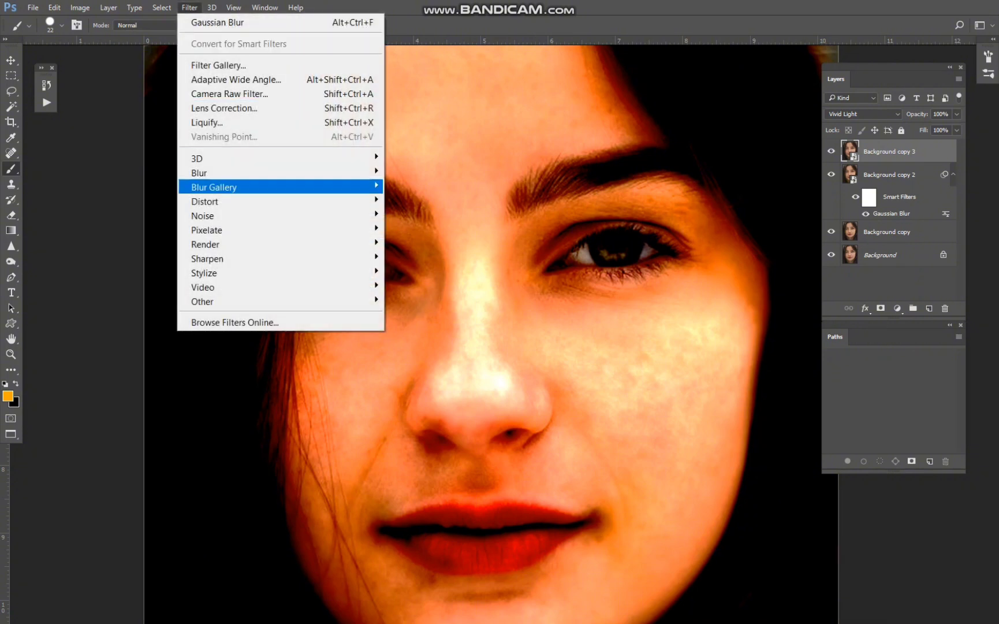
mouse_move(288, 301)
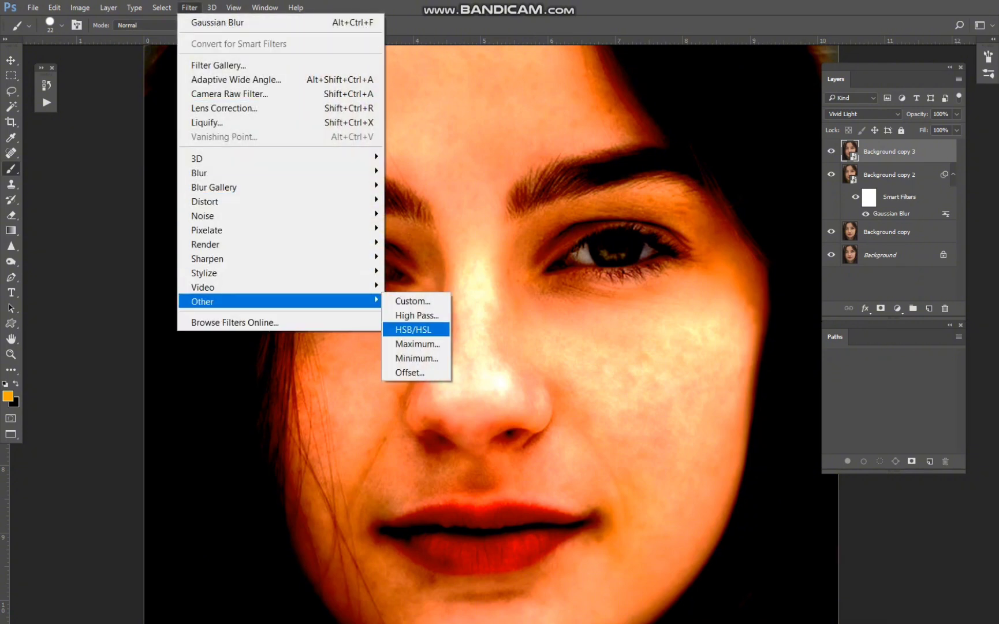
click(417, 315)
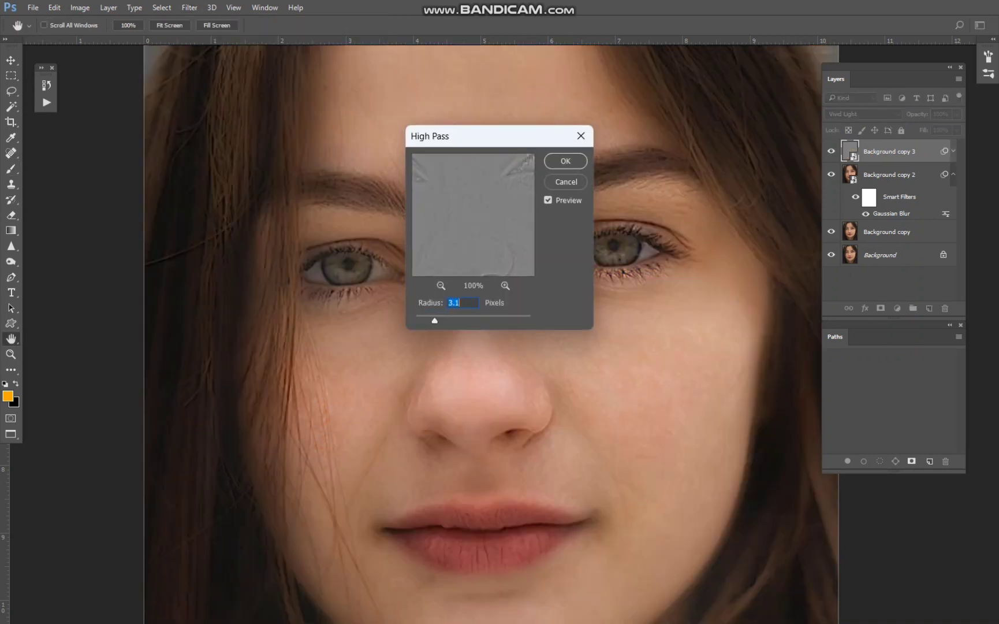
drag(495, 139, 195, 170)
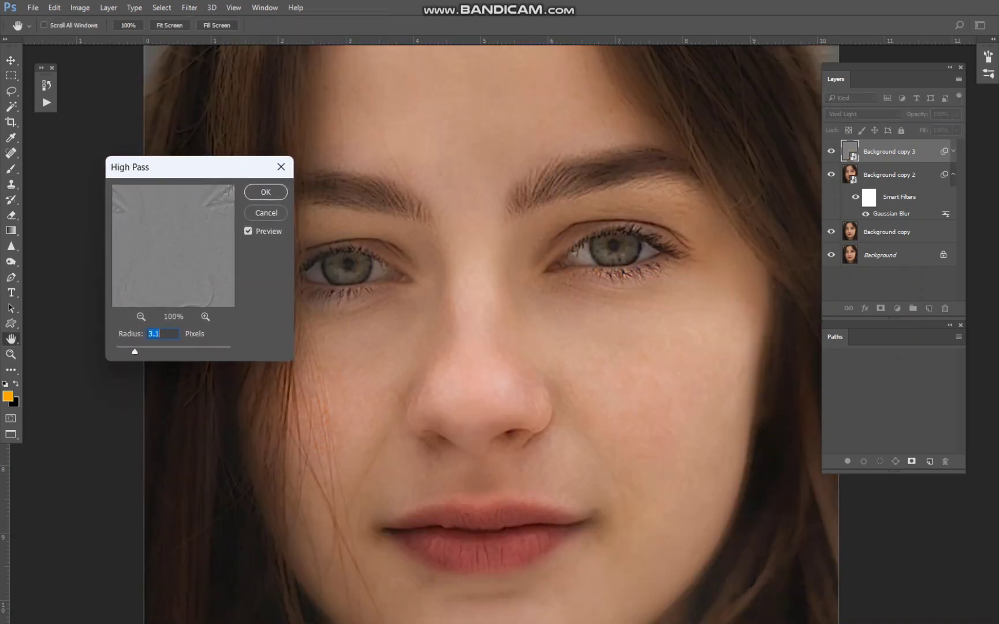
key(Down)
key(Down)
key(Down)
key(Down)
key(Down)
key(Down)
key(Down)
key(Down)
key(Down)
key(Down)
key(Down)
key(Down)
key(Down)
key(Down)
key(Down)
key(Down)
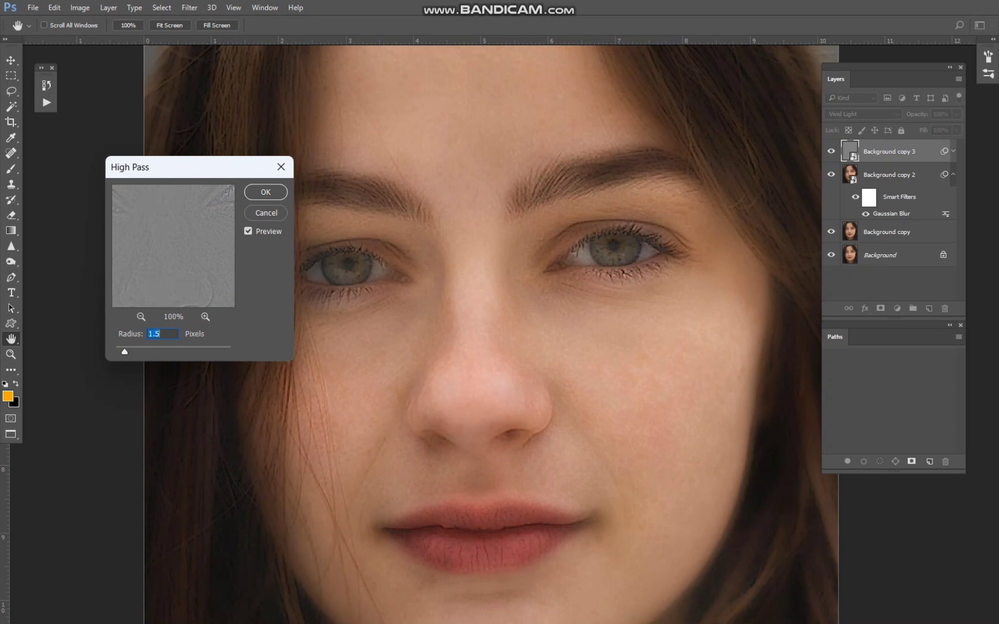
key(Up)
key(Up)
key(Up)
key(Return)
Group Background copy 3 and Background copy 2, and add a black mask to the group.
key(ctrl+minus)
key(b)
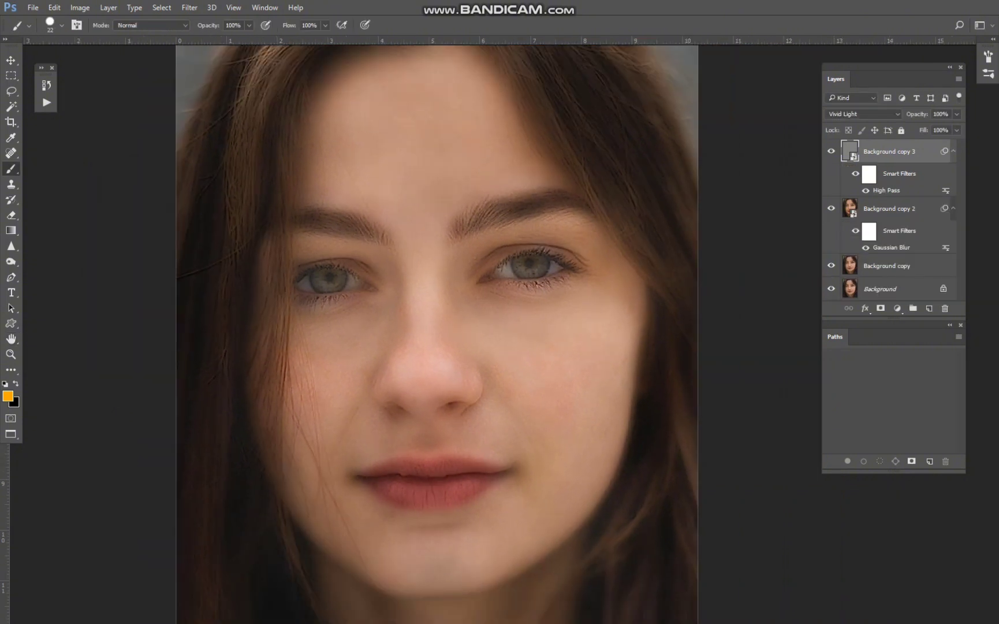
ctrl+click(892, 209)
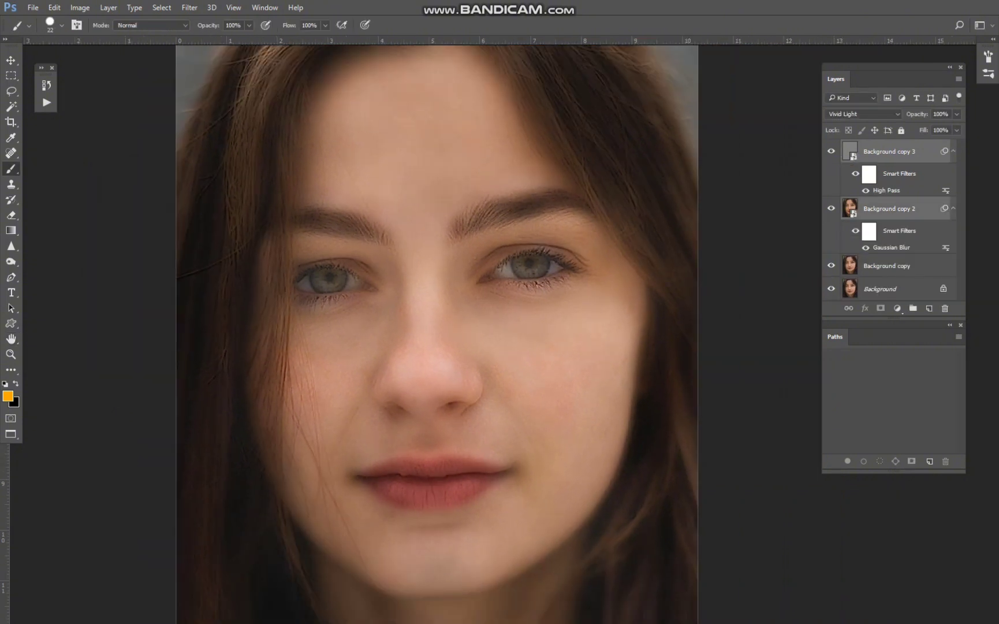
key(ctrl+g)
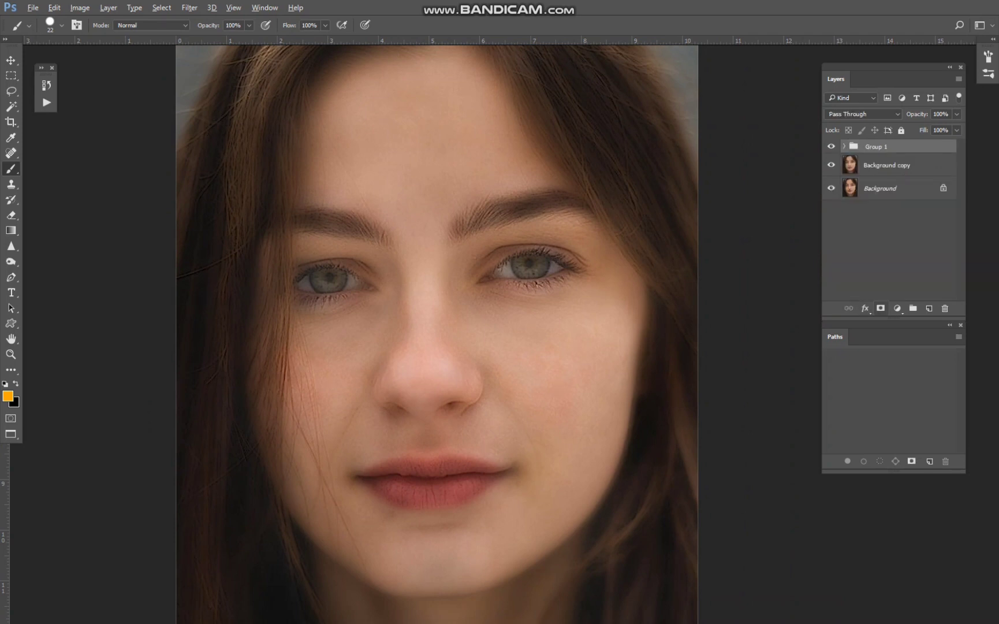
alt+click(880, 308)
key(ctrl+plus)
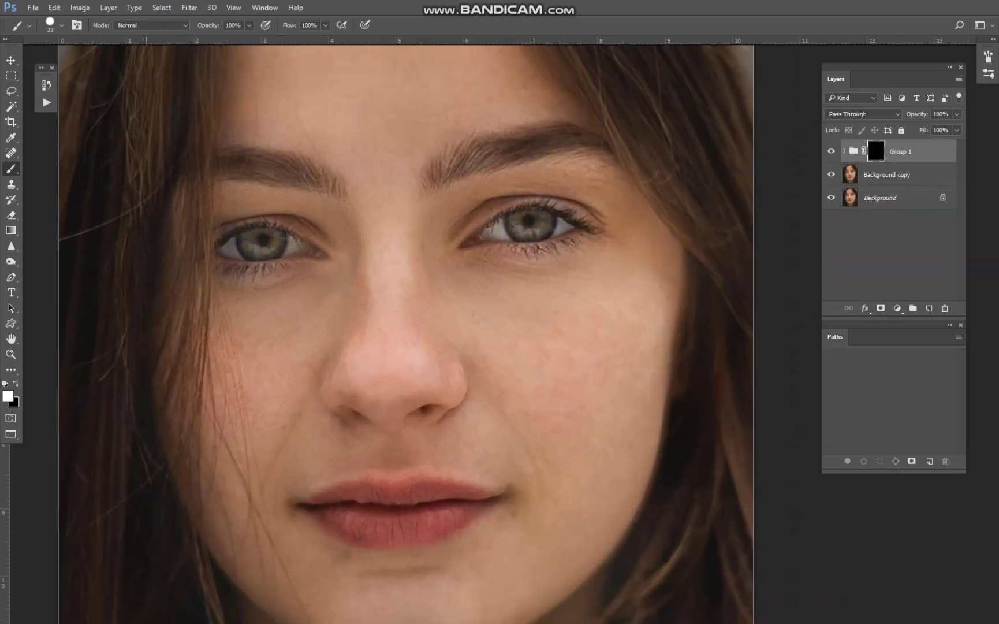
Set up a soft round brush at 50% opacity for painting on the group mask.
right_click(11, 168)
click(62, 169)
right_click(327, 115)
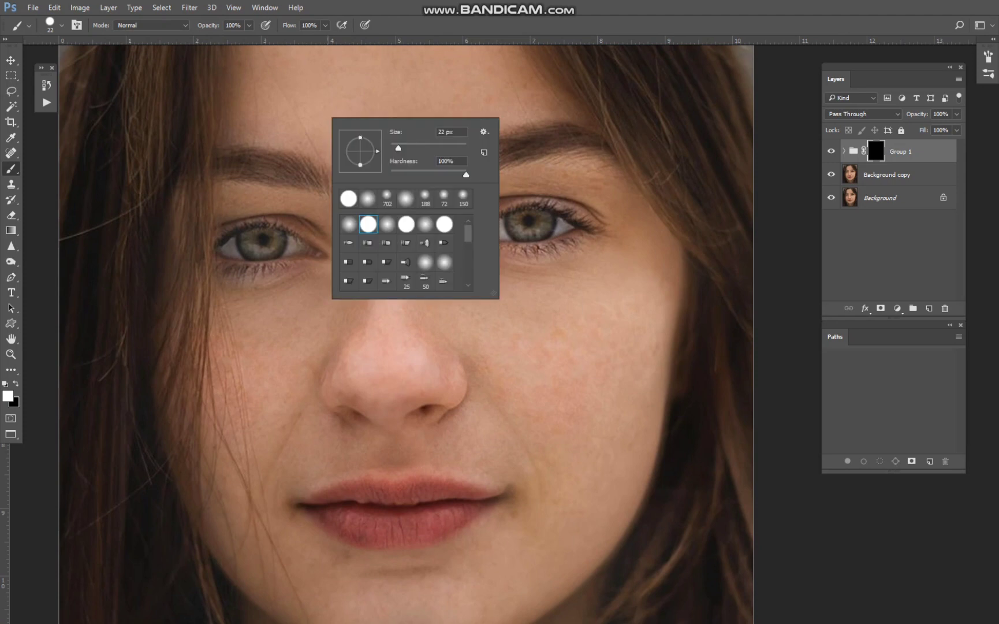
click(349, 224)
key(Return)
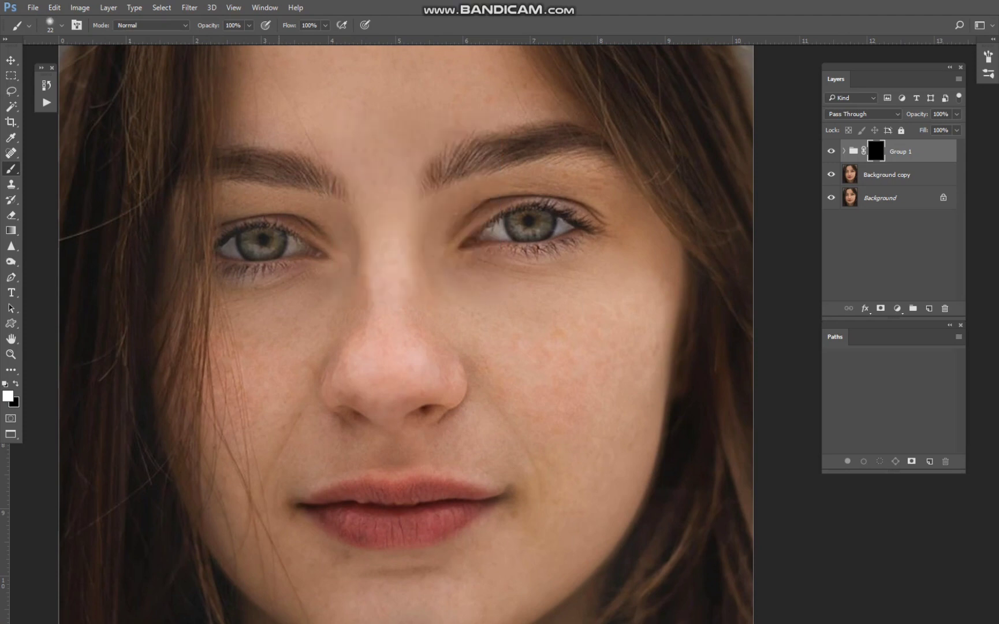
key(Return)
text(50)
key(Return)
Paint white on the group mask over the forehead and between the eyebrows with a 67 px soft brush at 50 to 60% opacity.
scroll(338, 87, up, 8)
drag(338, 87, 320, 393)
drag(276, 290, 293, 290)
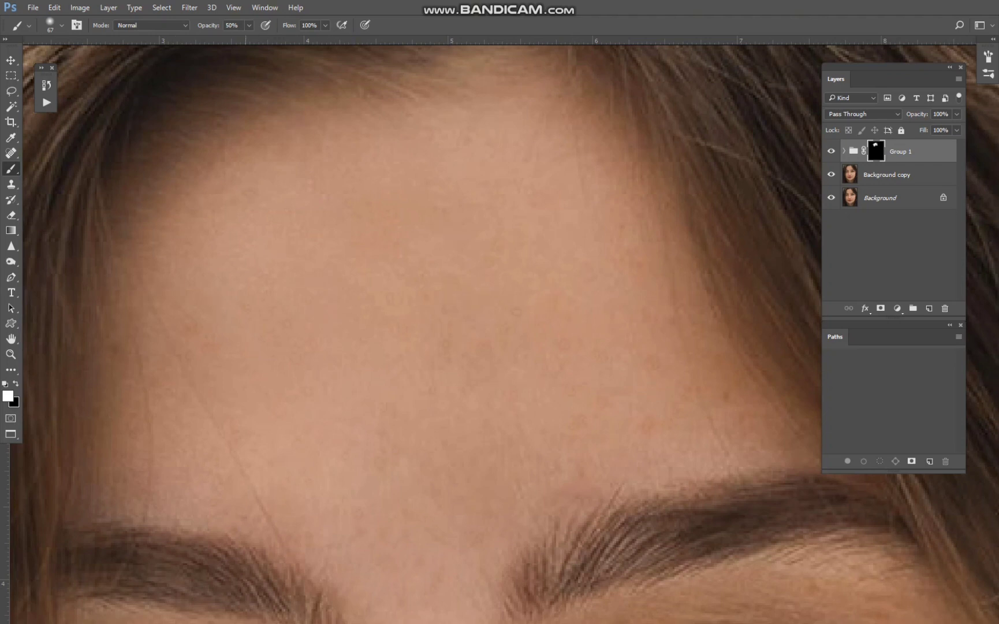
scroll(245, 326, down, 4)
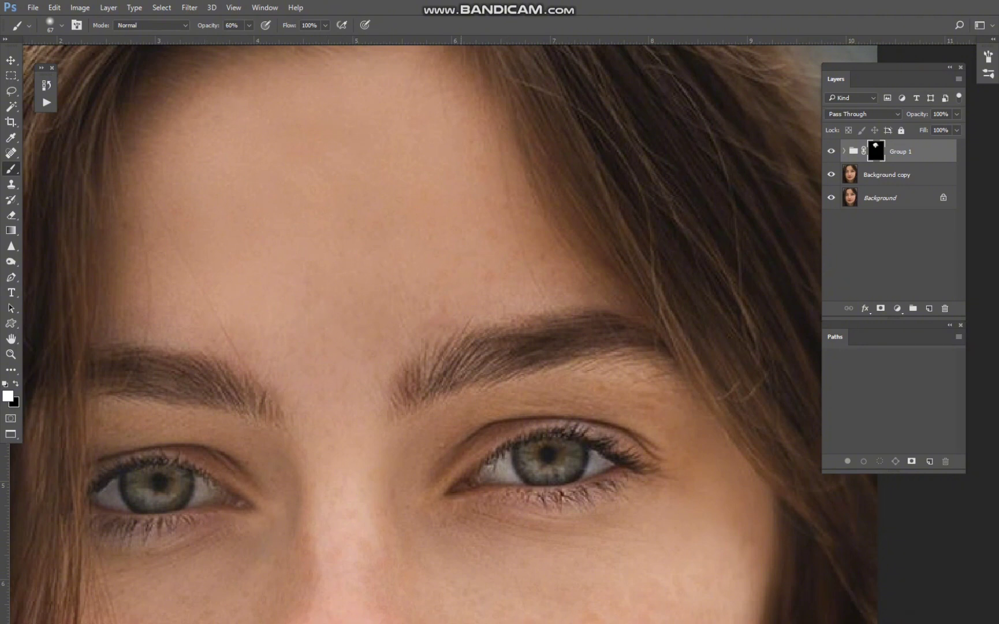
scroll(323, 393, down, 1)
drag(329, 404, 275, 223)
scroll(281, 323, down, 1)
drag(281, 329, 346, 227)
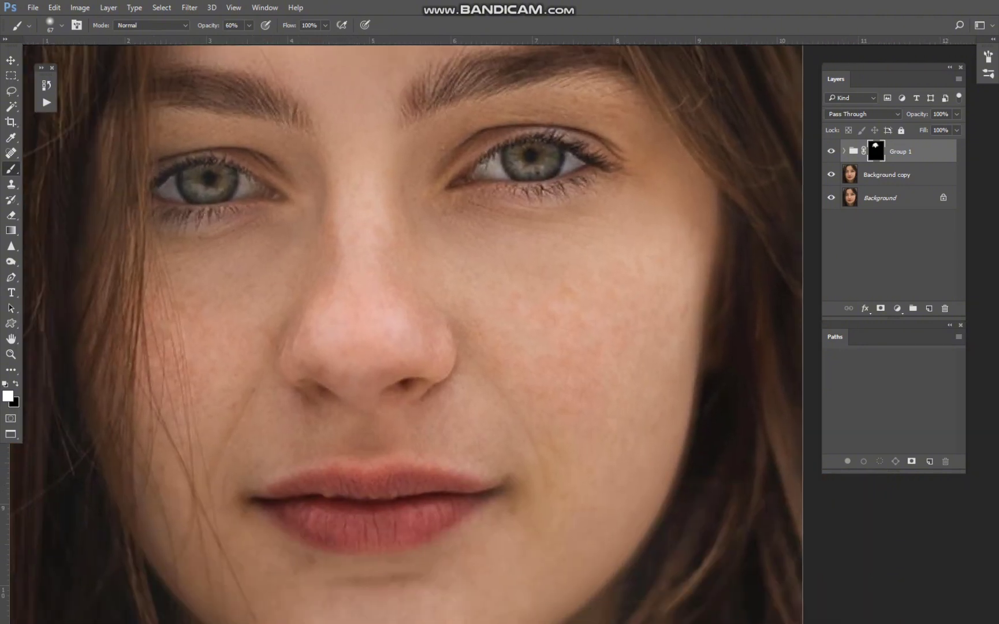
Paint white on the group mask over the image's right cheek, nose, mouth surroundings and chin, using a brush of about 65 px at 60% opacity.
key(bracketleft)
drag(558, 475, 611, 301)
key(bracketleft)
key(bracketleft)
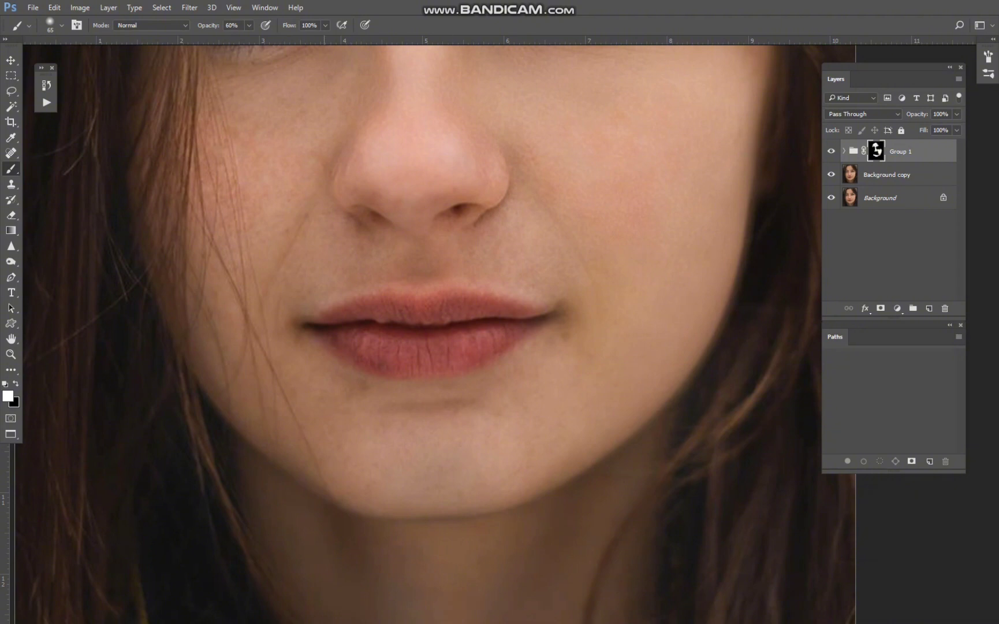
drag(541, 224, 610, 361)
alt+right_click(611, 361)
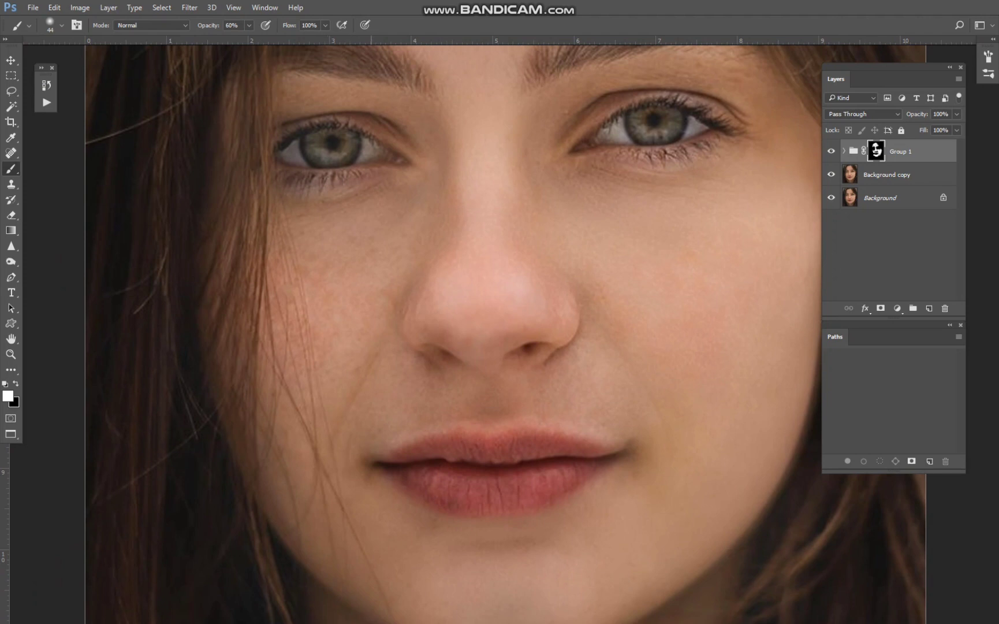
Paint white on the group mask under the eye and over the image's left cheek with brushes of 44 and 27 px.
key(ctrl+plus)
drag(339, 237, 367, 370)
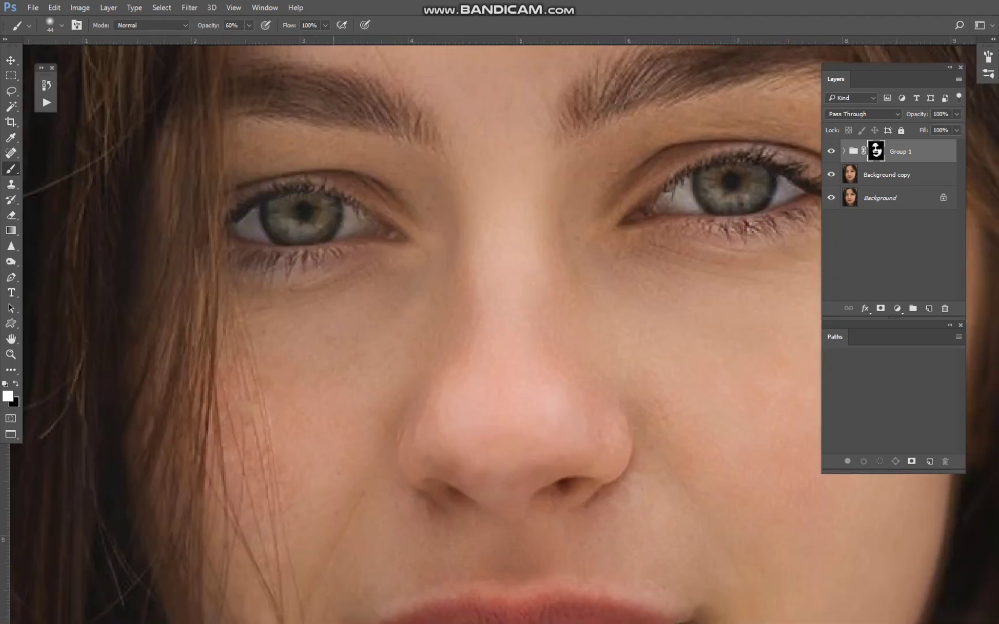
alt+right_click(334, 318)
drag(272, 578, 369, 427)
scroll(349, 450, up, 1)
alt+right_click(352, 498)
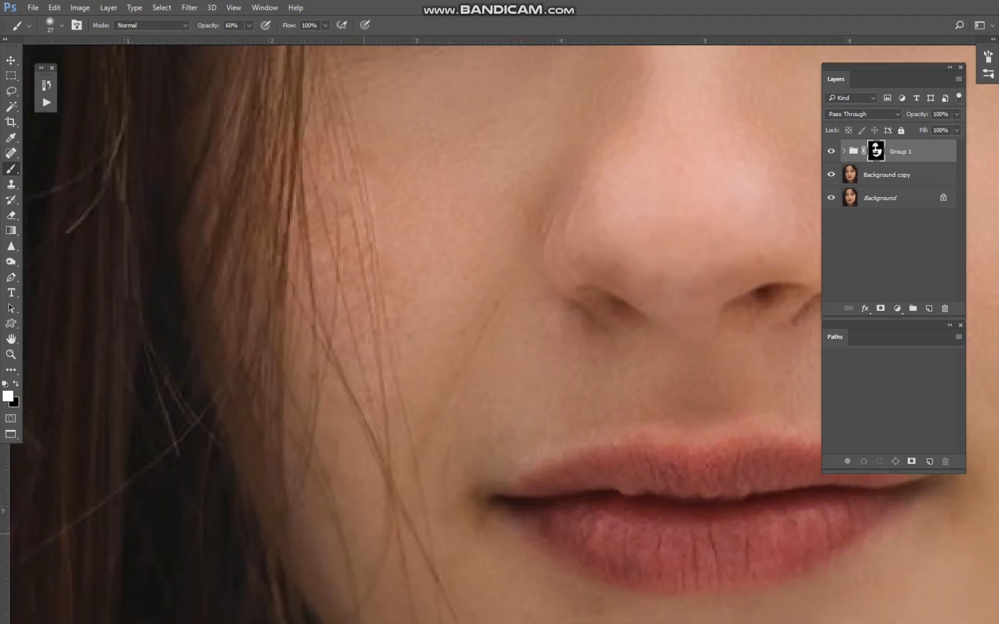
Refine the group mask between the hair strands on the image's left cheek, reducing the brush to about 18 px.
drag(364, 348, 388, 474)
alt+right_click(388, 475)
alt+right_click(392, 425)
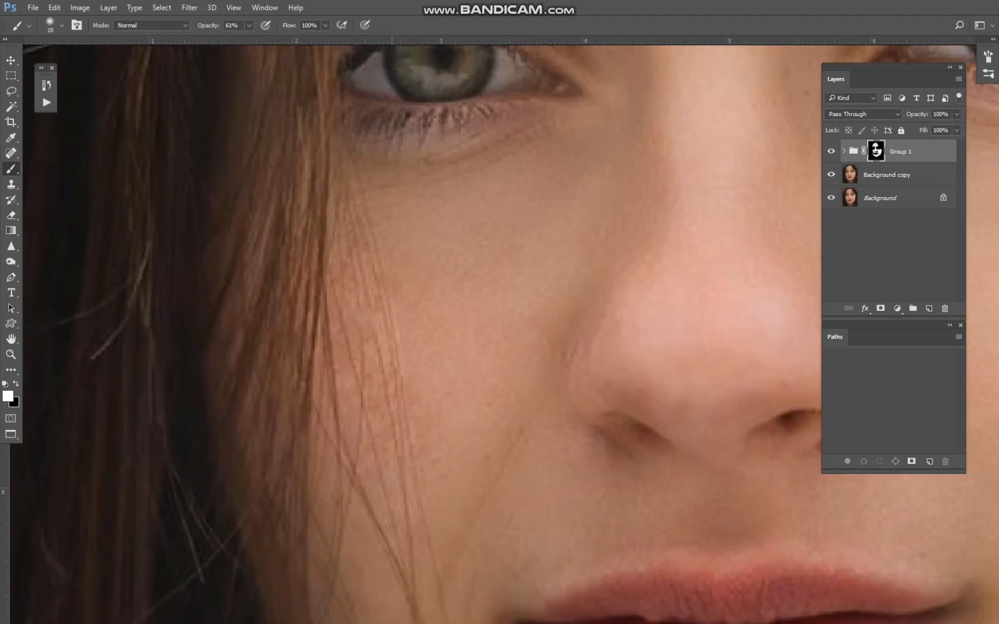
key(bracketleft)
Paint white on the group mask over the lower face and cheek with a brush of about 45 px at 61% opacity.
key(bracketright)
key(bracketright)
scroll(416, 507, down, 6)
drag(466, 508, 241, 341)
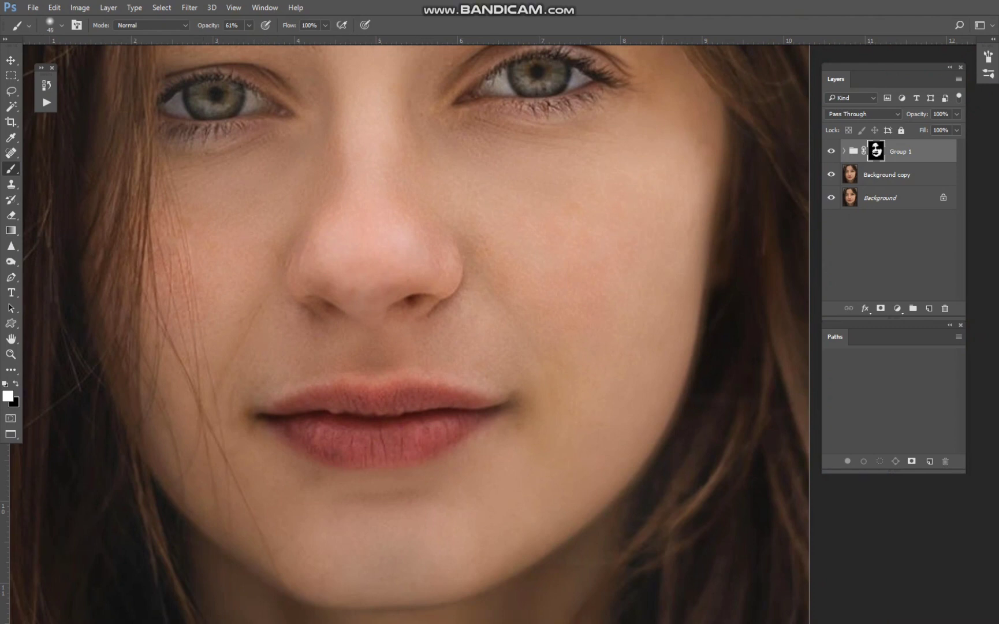
Paint white on the group mask over the chin and neck with a brush of about 70 px at 61% opacity.
scroll(663, 369, down, 3)
drag(663, 369, 653, 234)
key(bracketright)
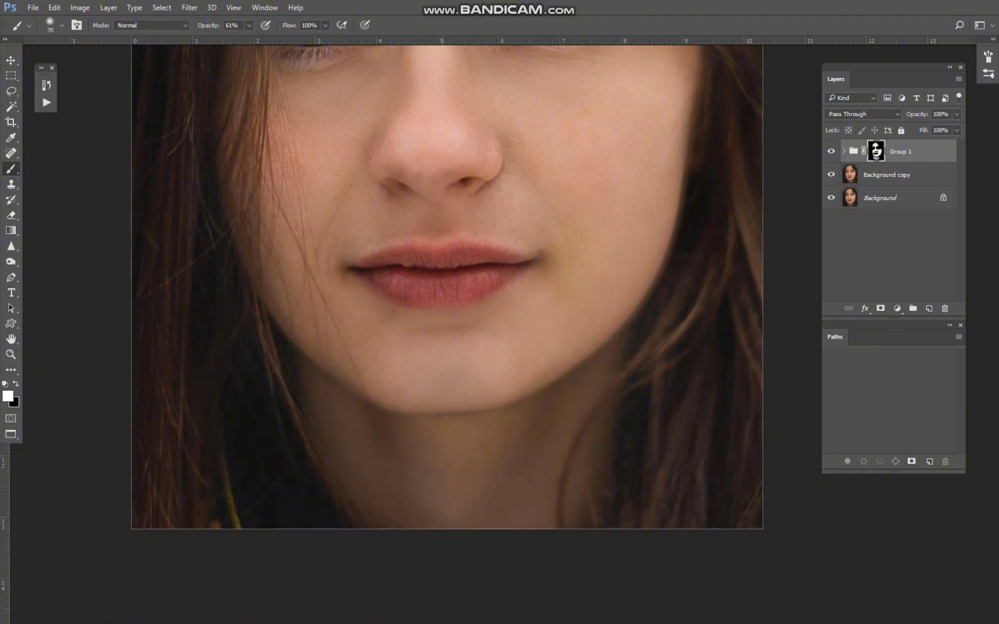
drag(395, 365, 420, 535)
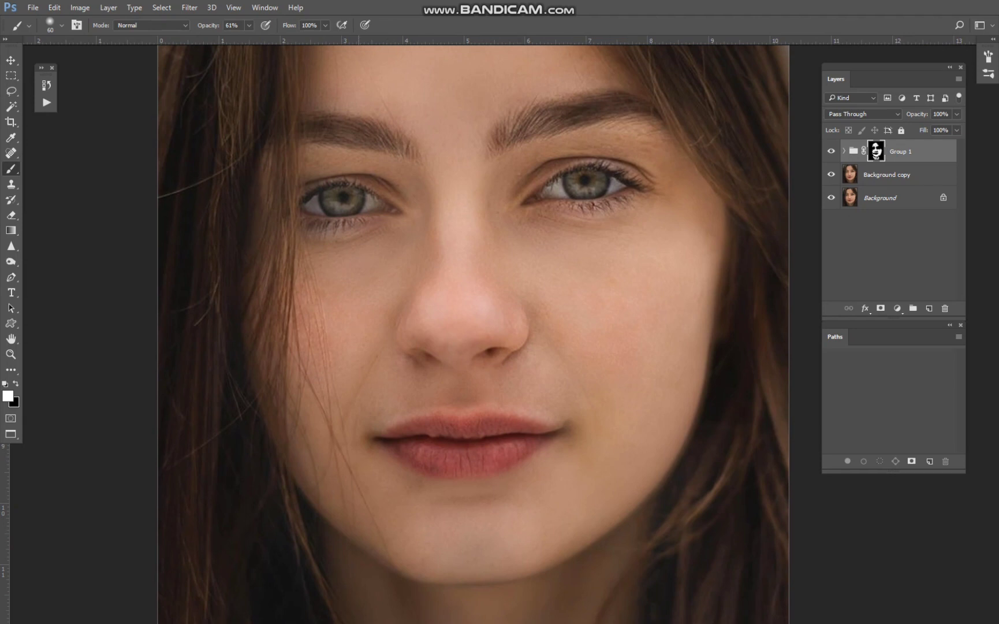
Refine the group mask around the nose and eyes, reducing the brush from about 50 to 35 px at 61% opacity.
scroll(407, 329, up, 6)
key(bracketleft)
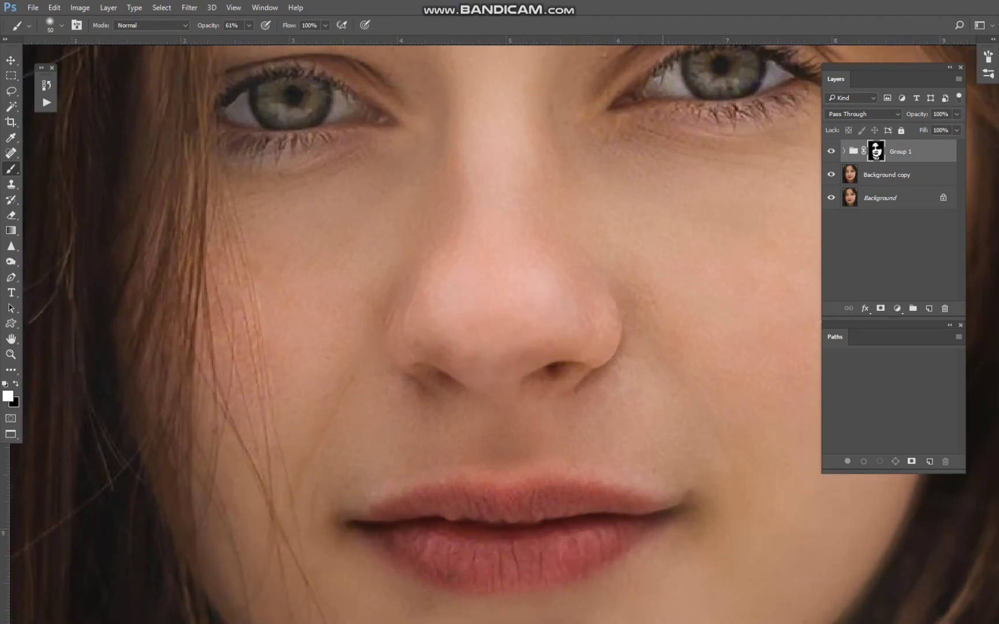
drag(631, 230, 614, 335)
key(bracketleft)
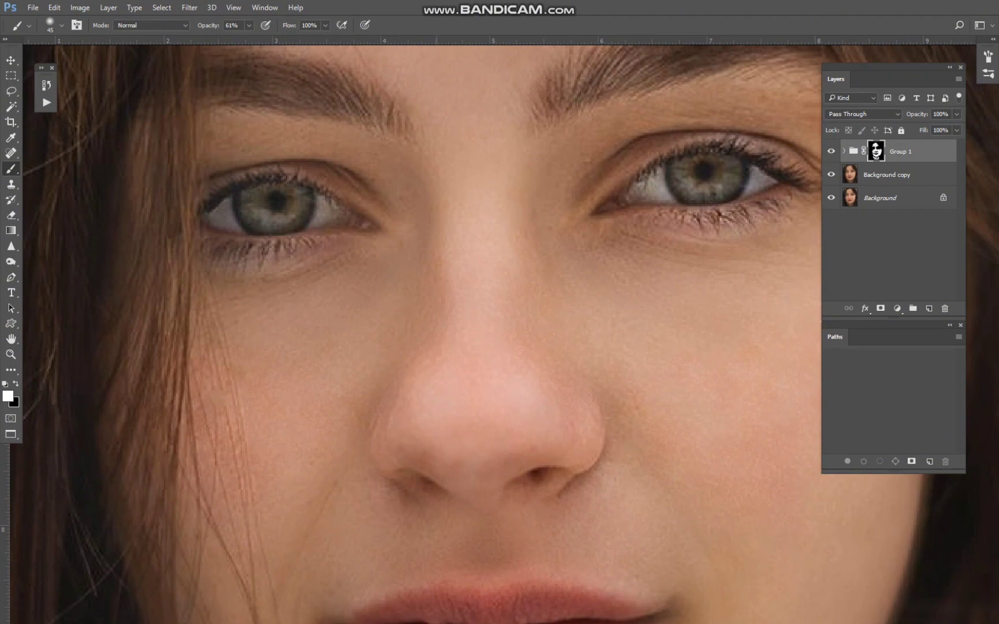
drag(246, 242, 169, 368)
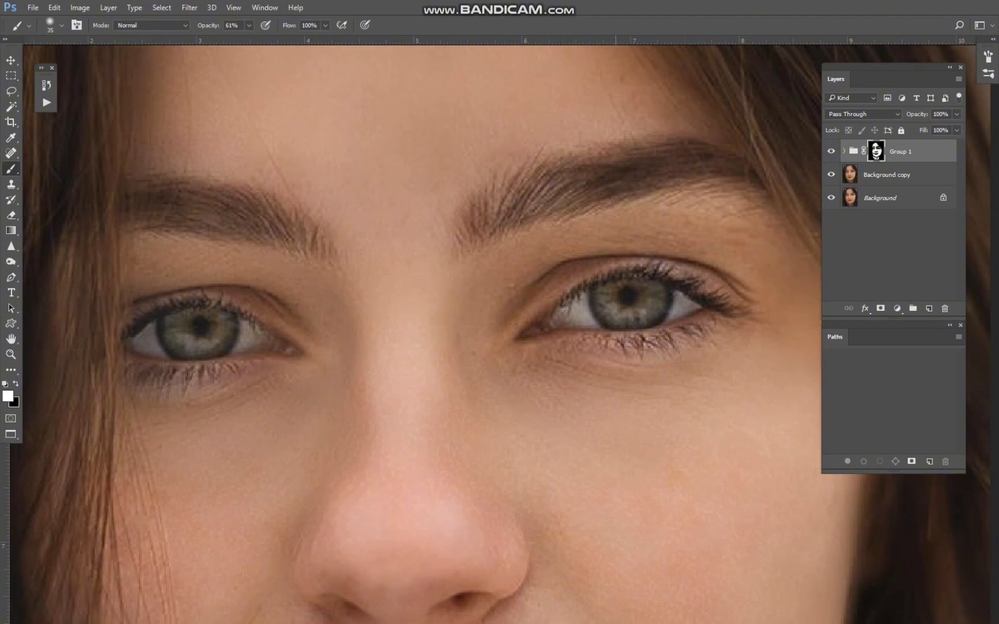
key(ctrl+minus)
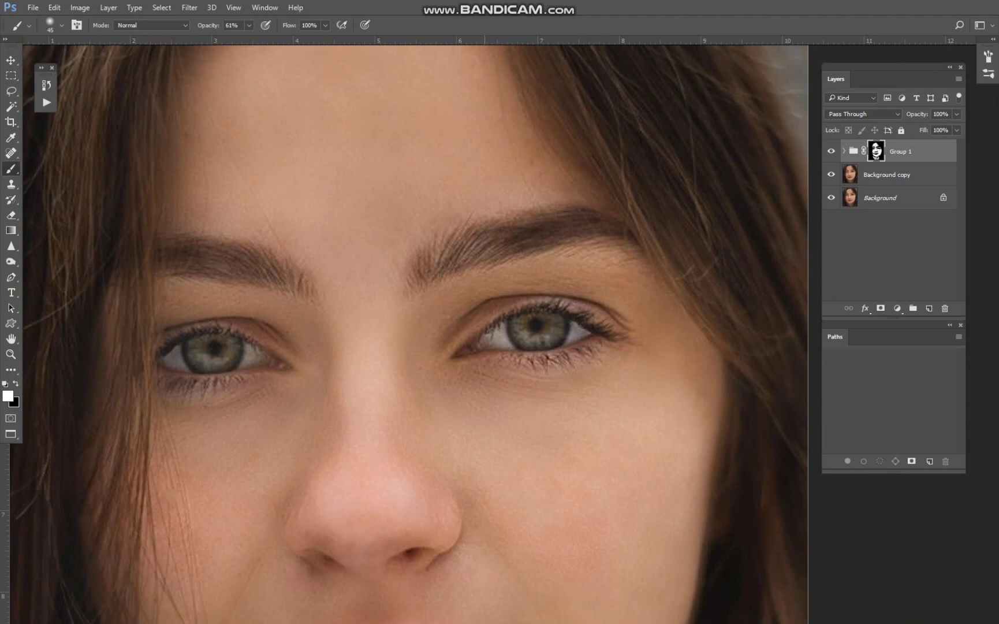
Examine the smoothed skin on the forehead, eyes, cheeks and chin at several zoom levels.
scroll(423, 217, down, 5)
scroll(557, 325, up, 3)
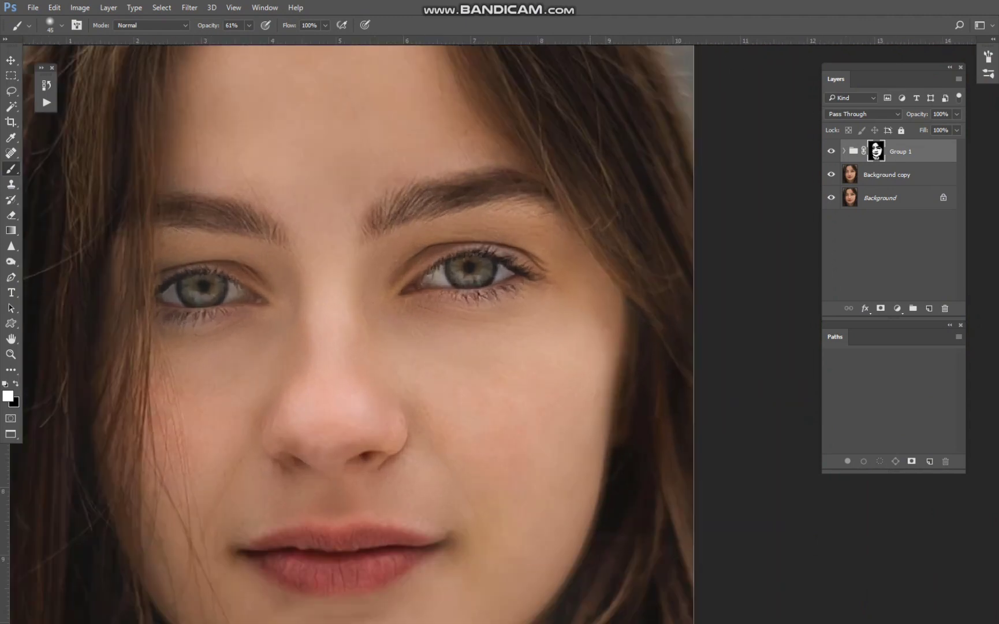
drag(557, 370, 590, 246)
key(bracketright)
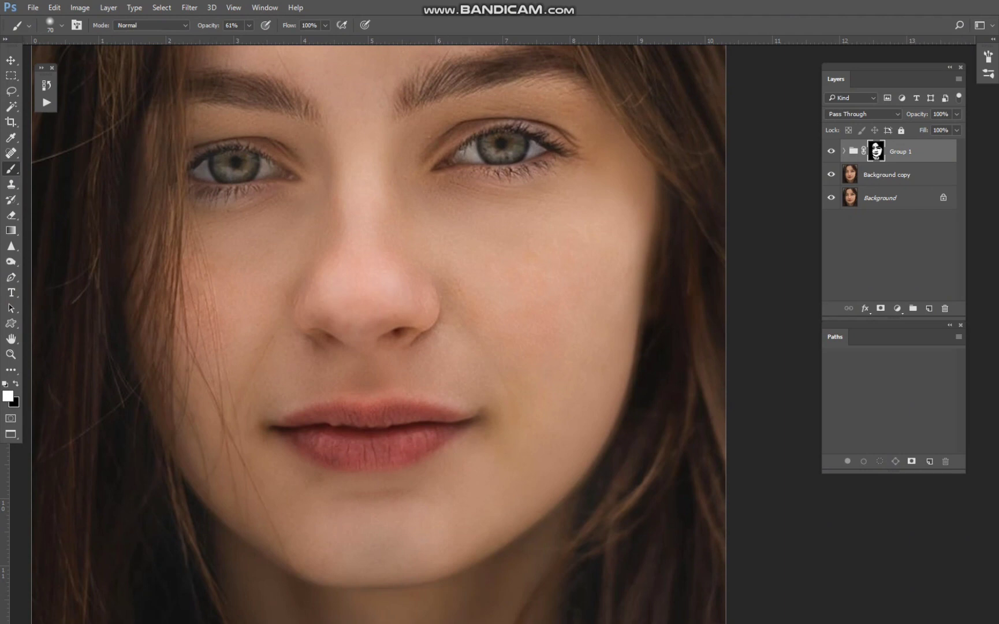
scroll(558, 381, down, 5)
scroll(357, 379, up, 4)
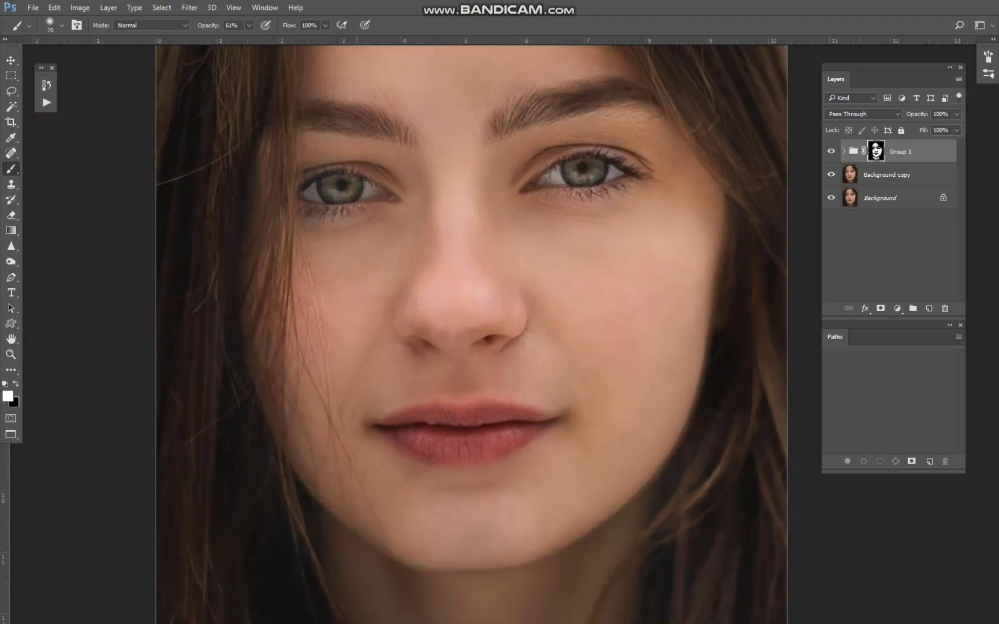
scroll(351, 358, down, 2)
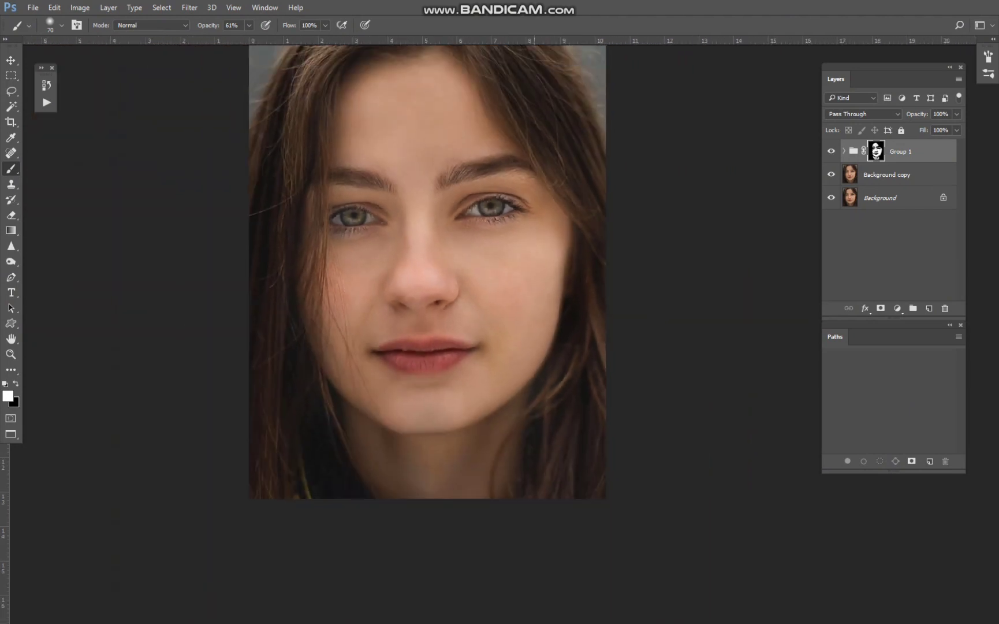
drag(535, 260, 538, 388)
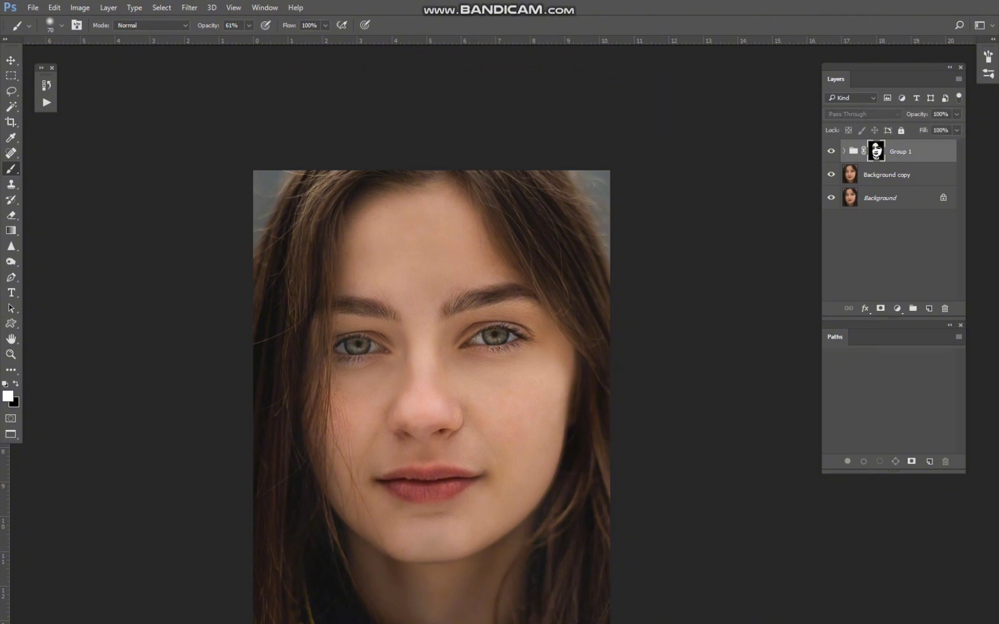
scroll(533, 398, up, 1)
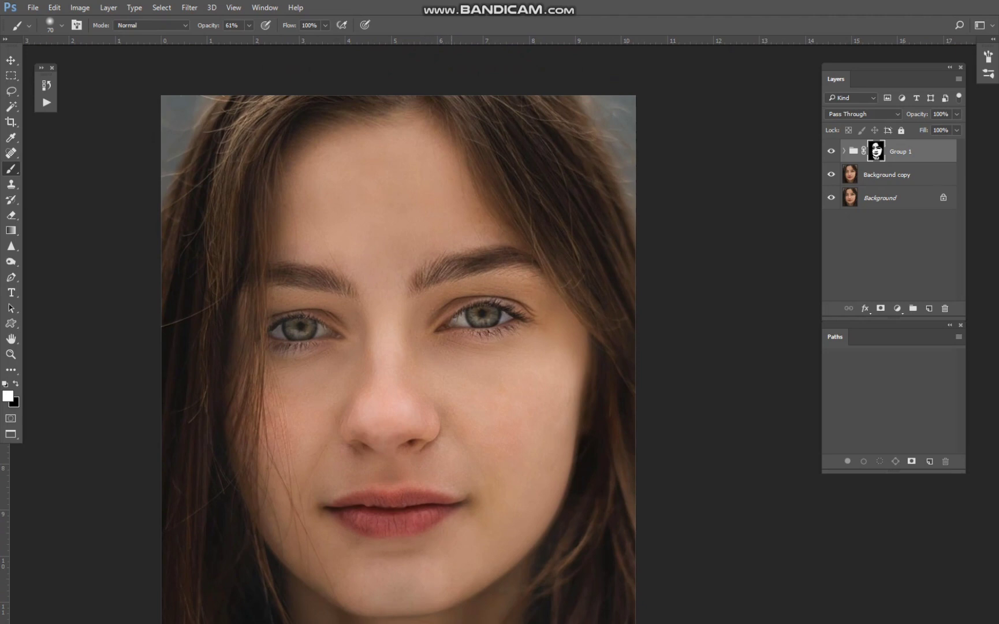
scroll(448, 201, up, 2)
key([)
key([)
key([)
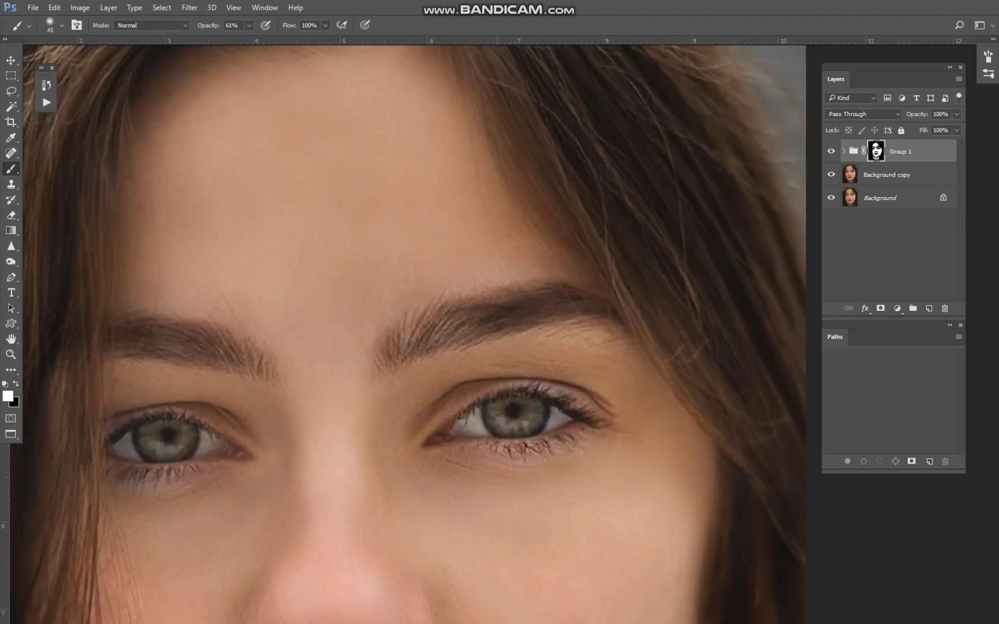
scroll(345, 179, down, 2)
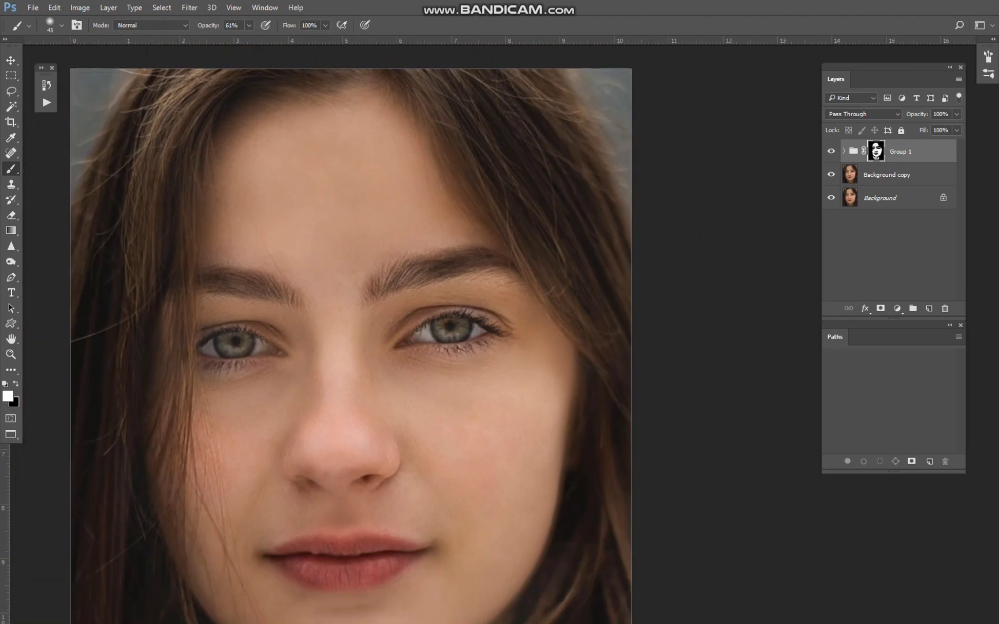
Add an empty layer above Group 1 and merge it and the group down into Background copy.
right_click(876, 155)
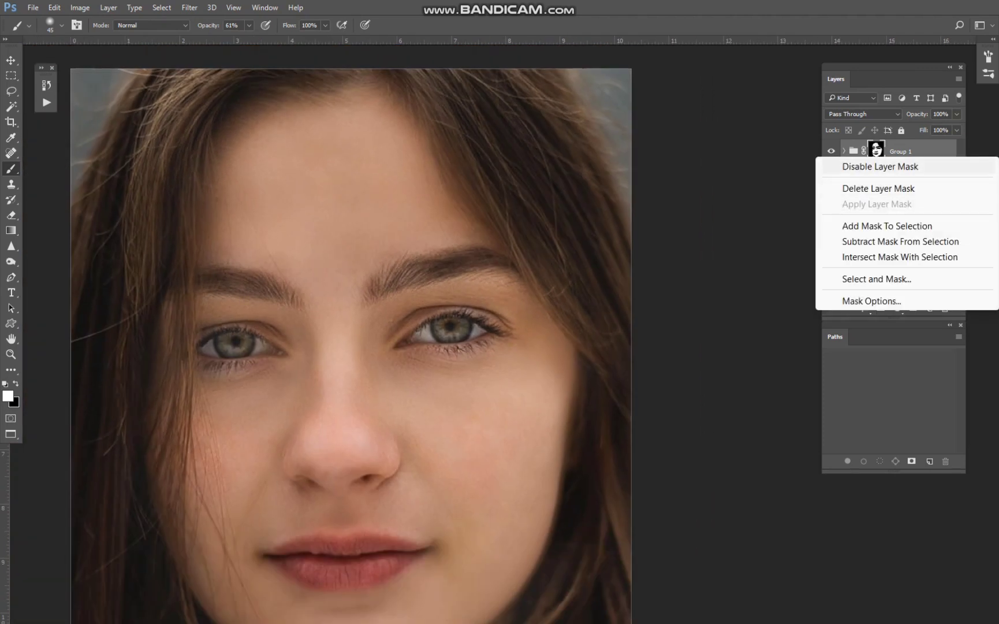
click(878, 150)
click(930, 308)
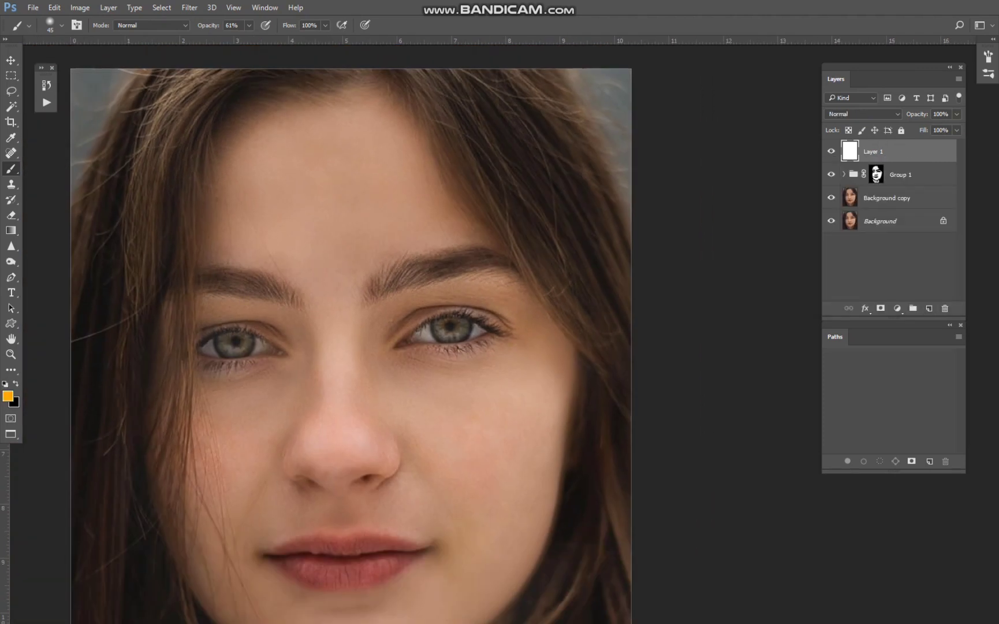
ctrl+click(904, 175)
key(ctrl+e)
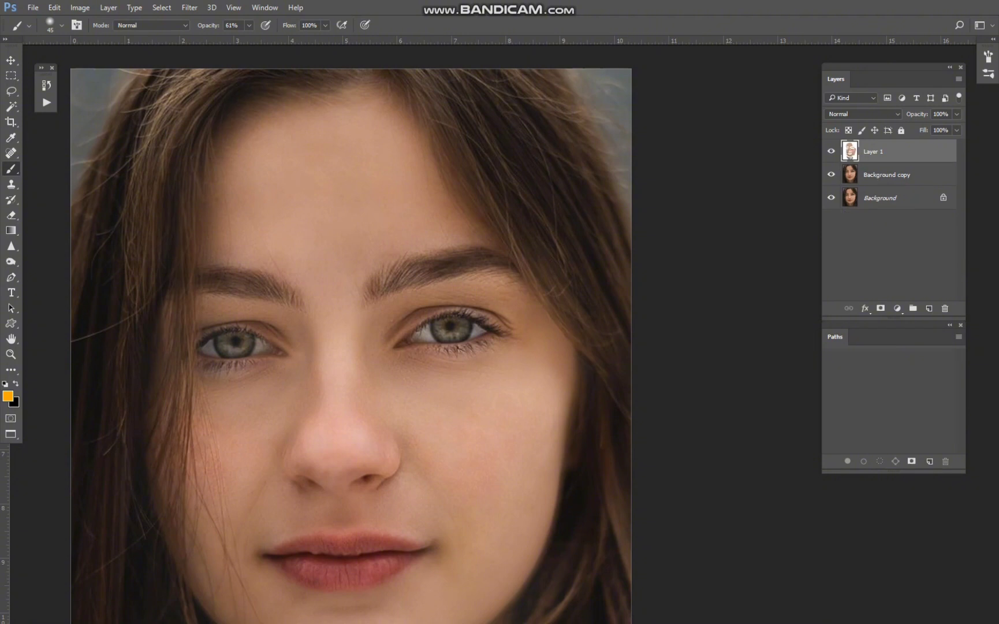
key(Delete)
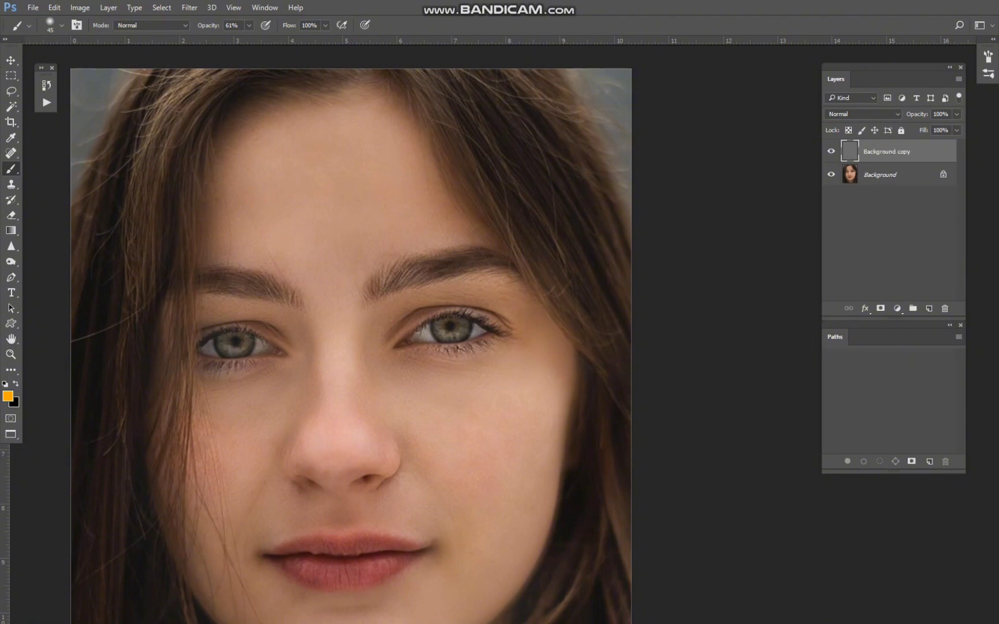
Duplicate the merged Background copy layer and apply Dust & Scratches to the duplicate with radius 3 pixels and threshold 7 levels.
key(ctrl+j)
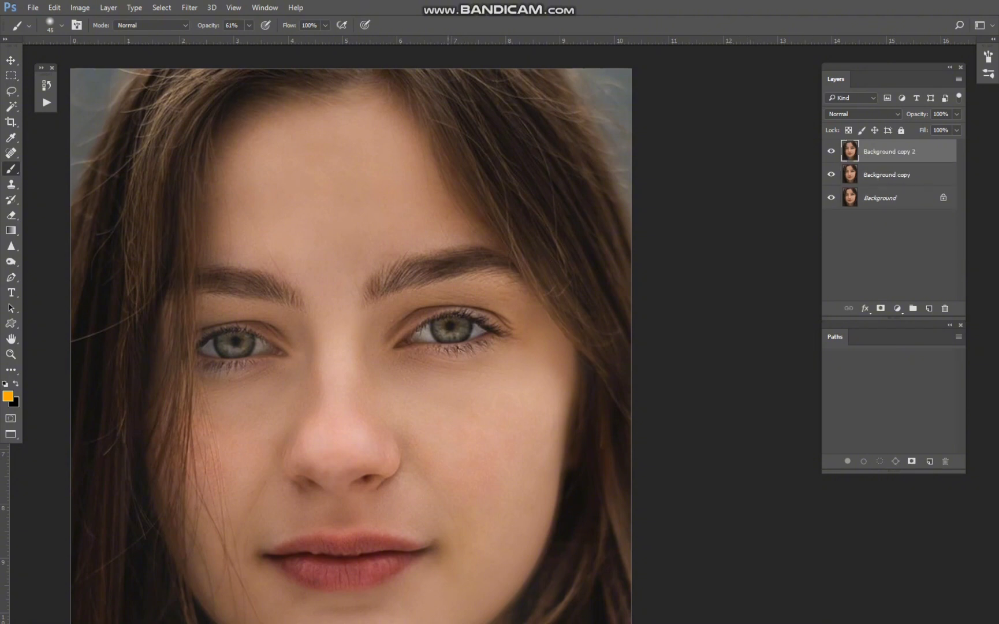
scroll(354, 285, up, 4)
click(190, 8)
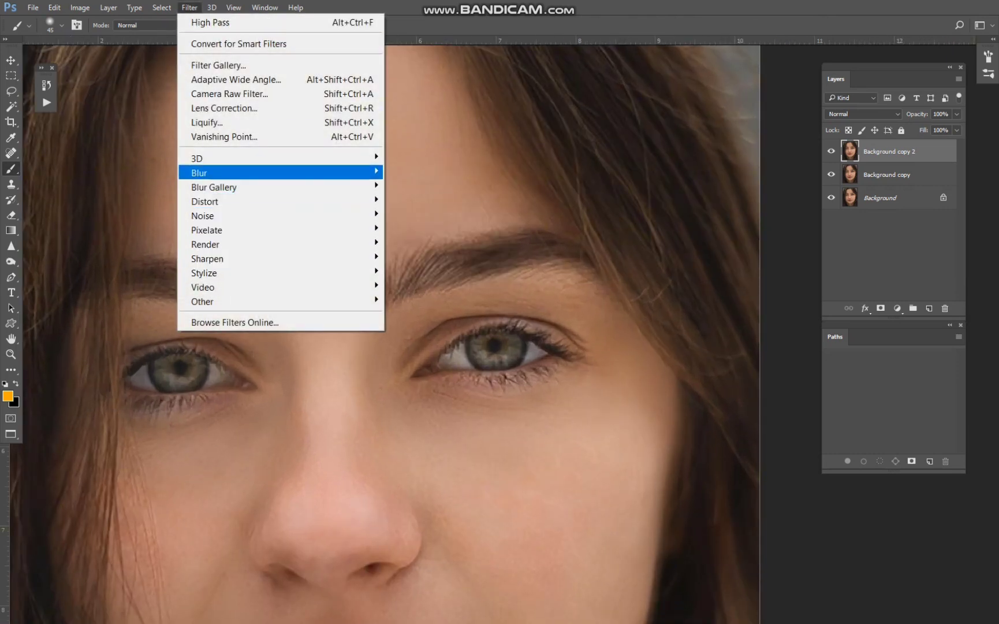
mouse_move(231, 172)
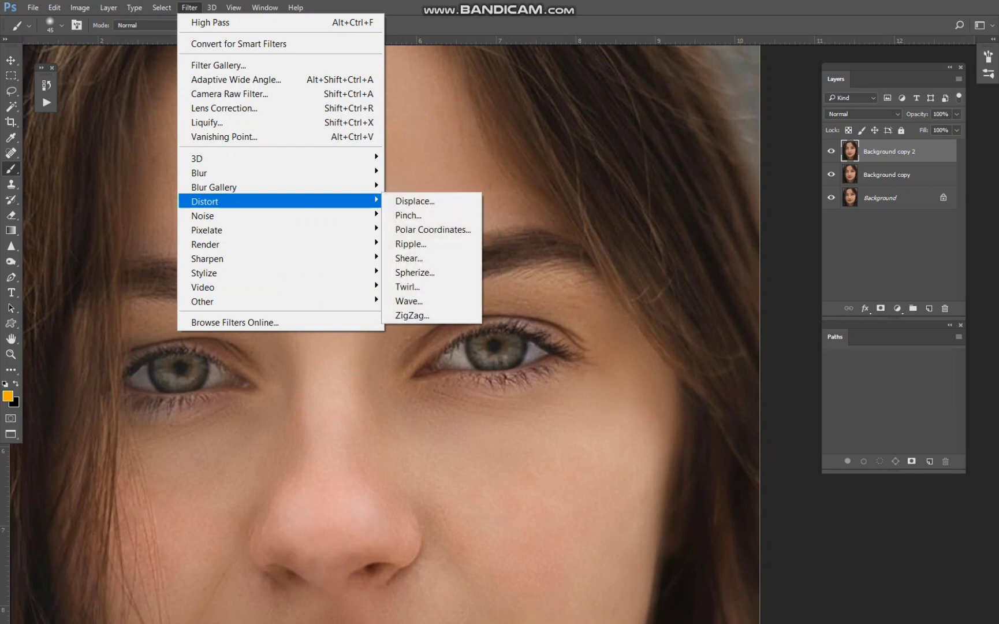
mouse_move(231, 215)
click(431, 244)
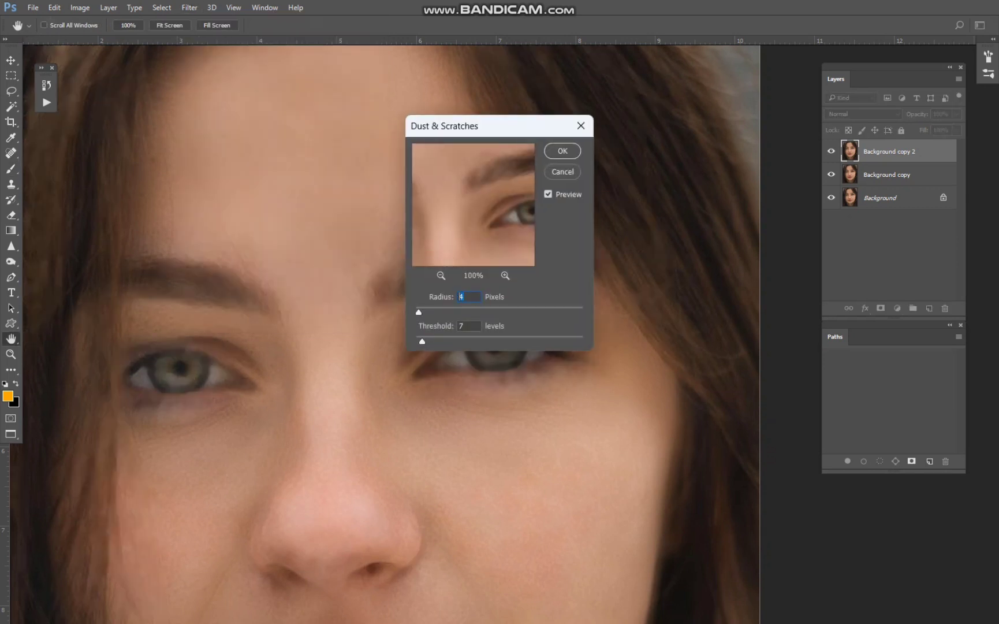
text(3)
key(Return)
scroll(444, 368, down, 5)
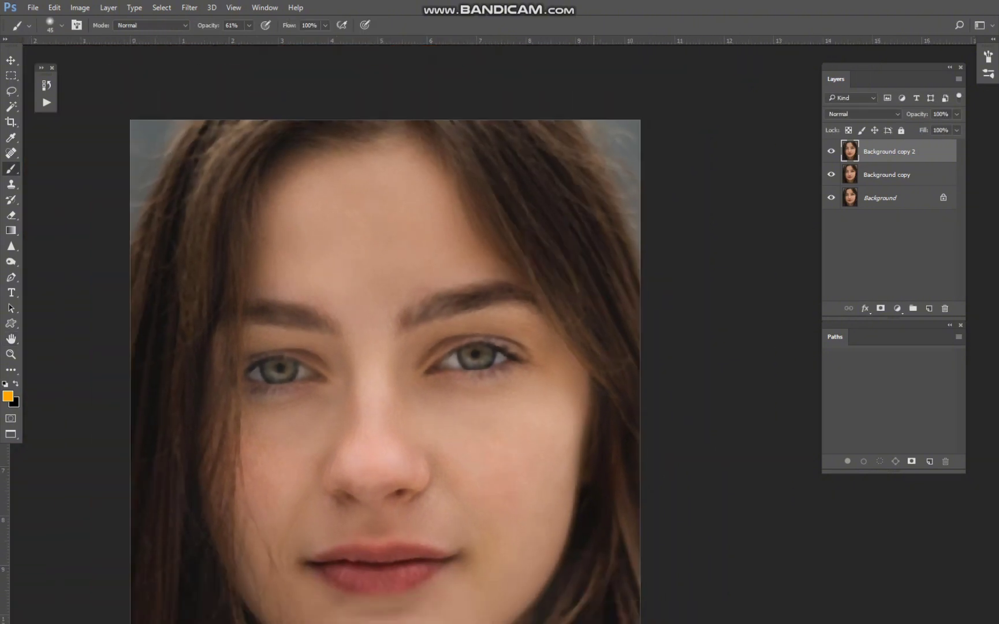
Add a black layer mask to Background copy 2 that hides the whole Dust & Scratches effect.
alt+click(881, 308)
scroll(569, 414, up, 4)
drag(570, 414, 637, 232)
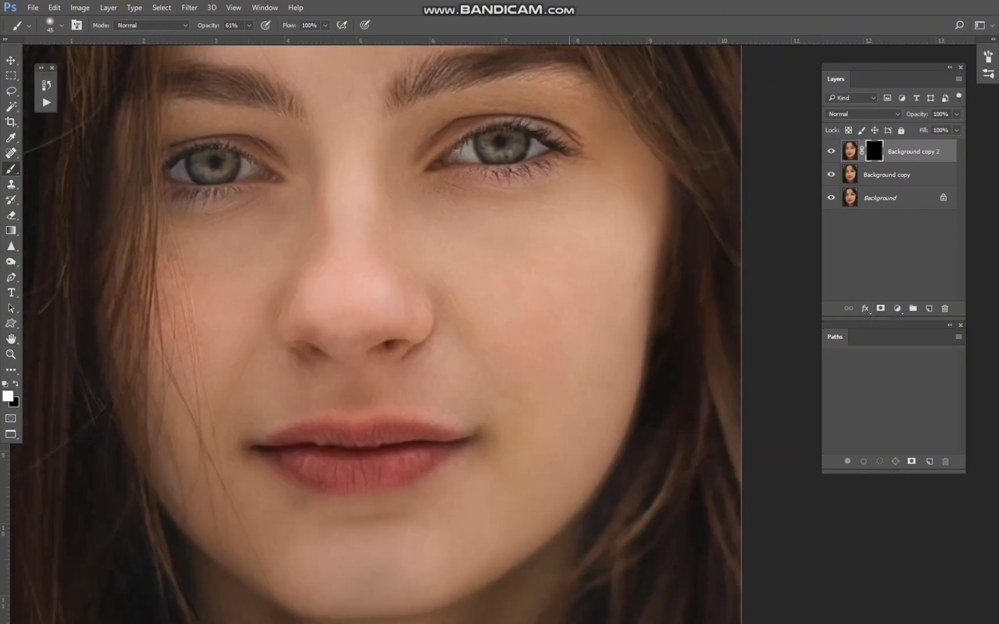
Paint white on the Background copy 2 mask over the image's right cheek at 60% opacity, enlarging the brush to 72 px.
scroll(507, 217, up, 2)
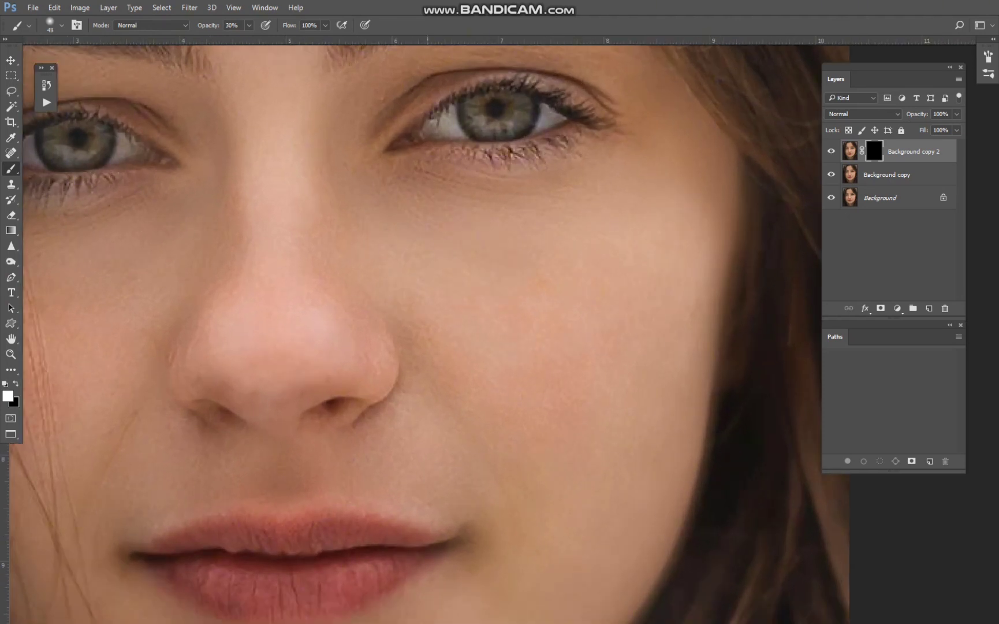
alt+drag(428, 249, 445, 249)
drag(598, 485, 688, 200)
alt+drag(688, 201, 685, 201)
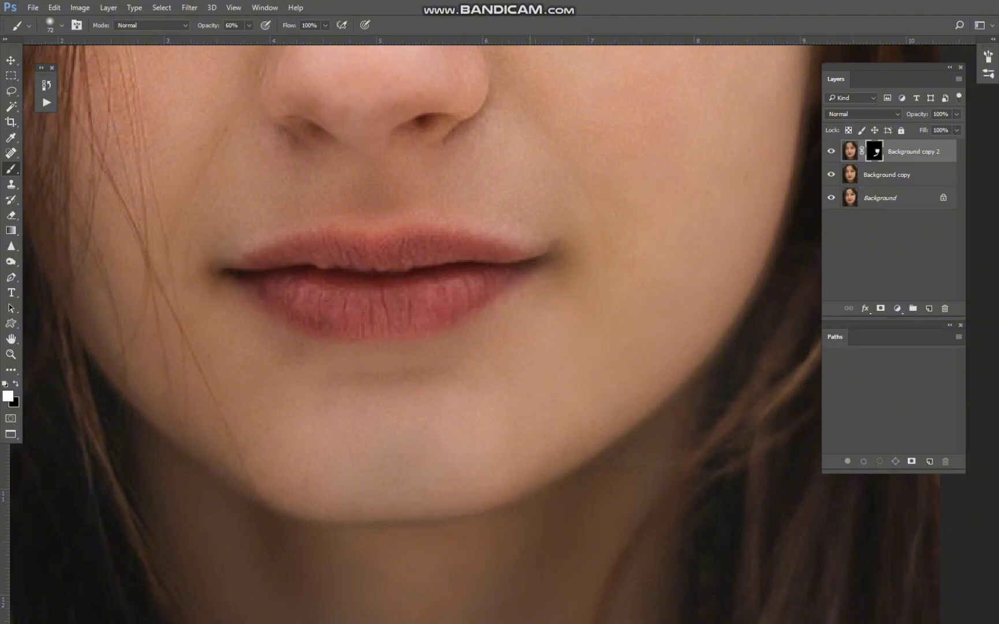
Paint white on the layer mask over the chin, mouth surroundings, nose and image's left cheek at 60% opacity, varying the brush size.
drag(322, 210, 368, 388)
alt+drag(368, 388, 347, 389)
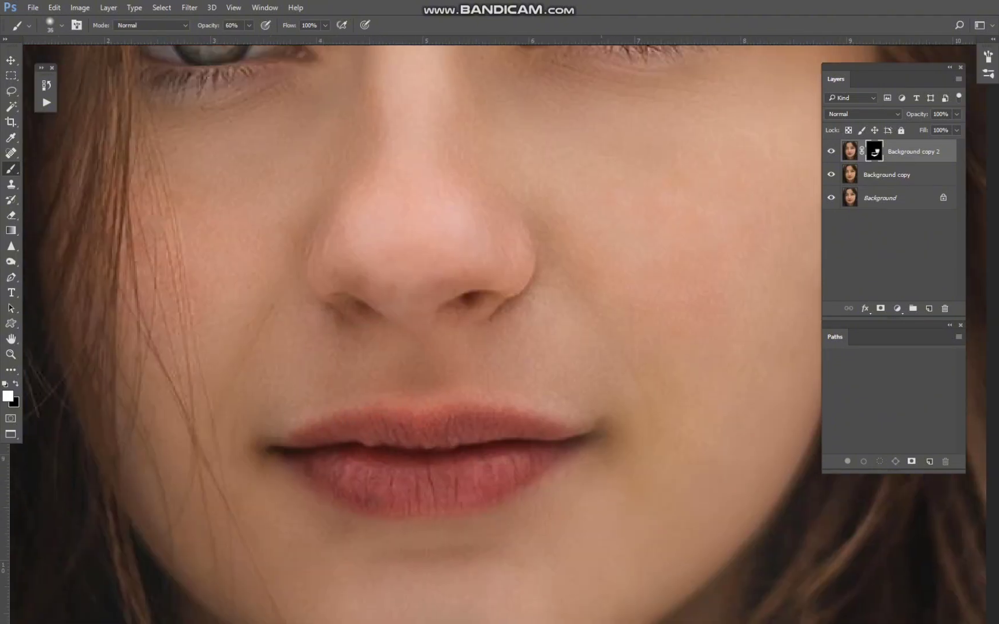
drag(409, 185, 424, 378)
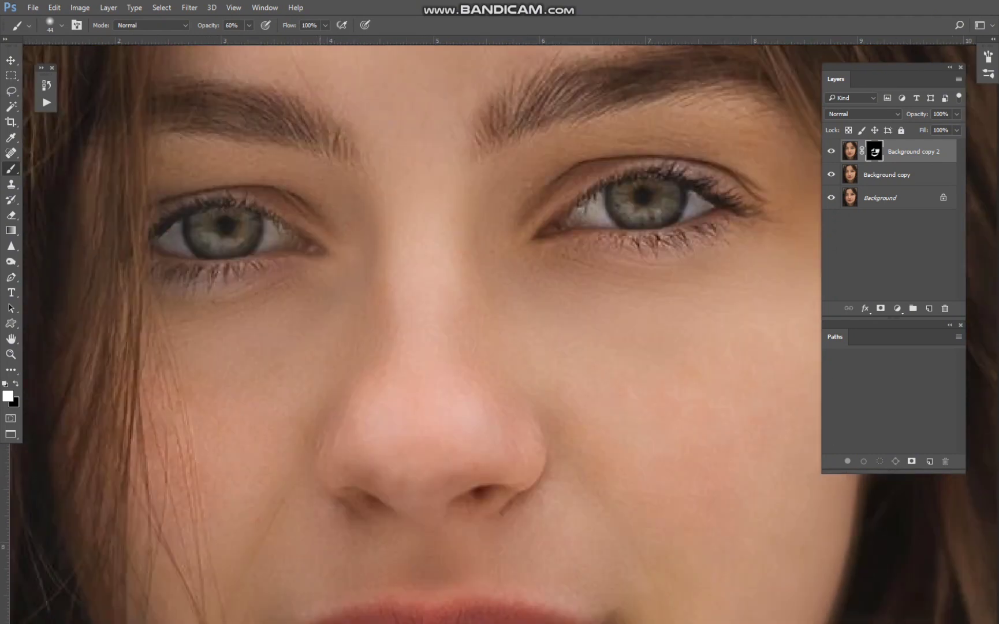
alt+drag(446, 329, 448, 329)
Paint white on the layer mask over the forehead with a brush of about 49 px at 60% opacity.
drag(391, 185, 390, 500)
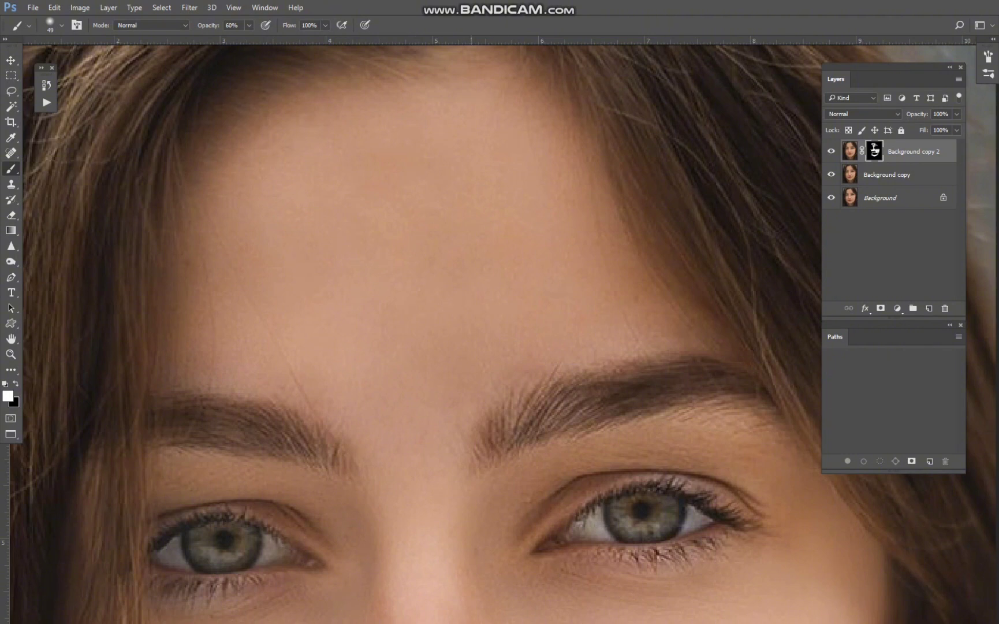
key(ctrl+minus)
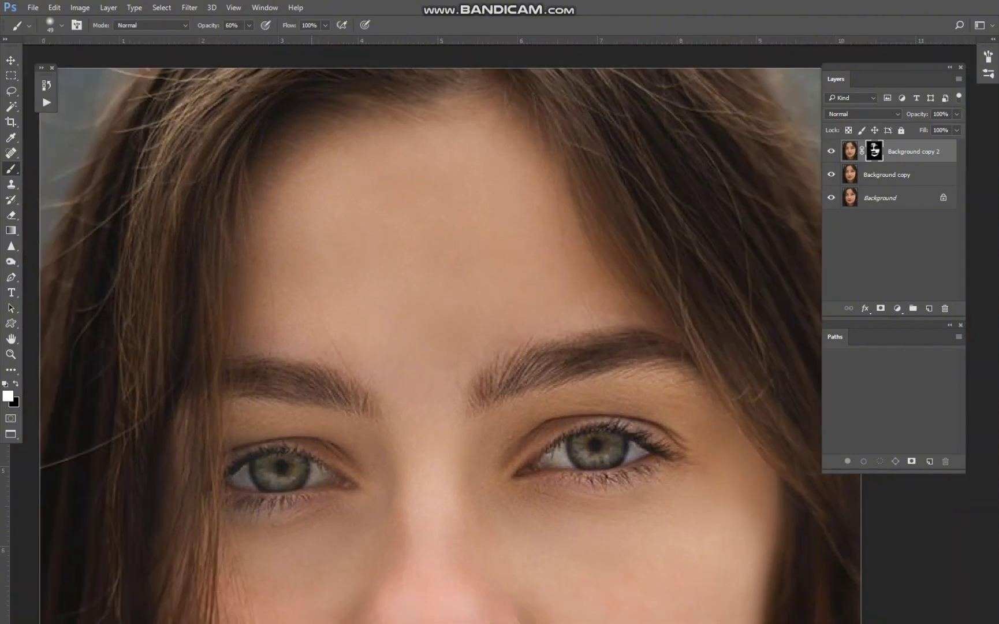
drag(576, 448, 418, 359)
Refine the layer mask around the eyes and brows, reducing the brush from 46 to about 32 px.
alt+right_click(422, 359)
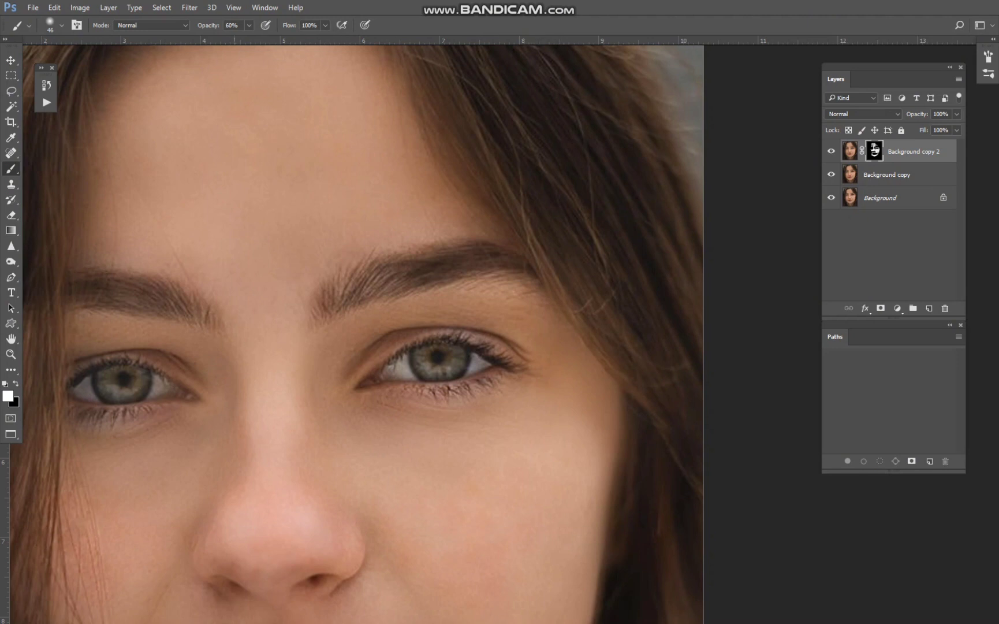
alt+right_click(168, 350)
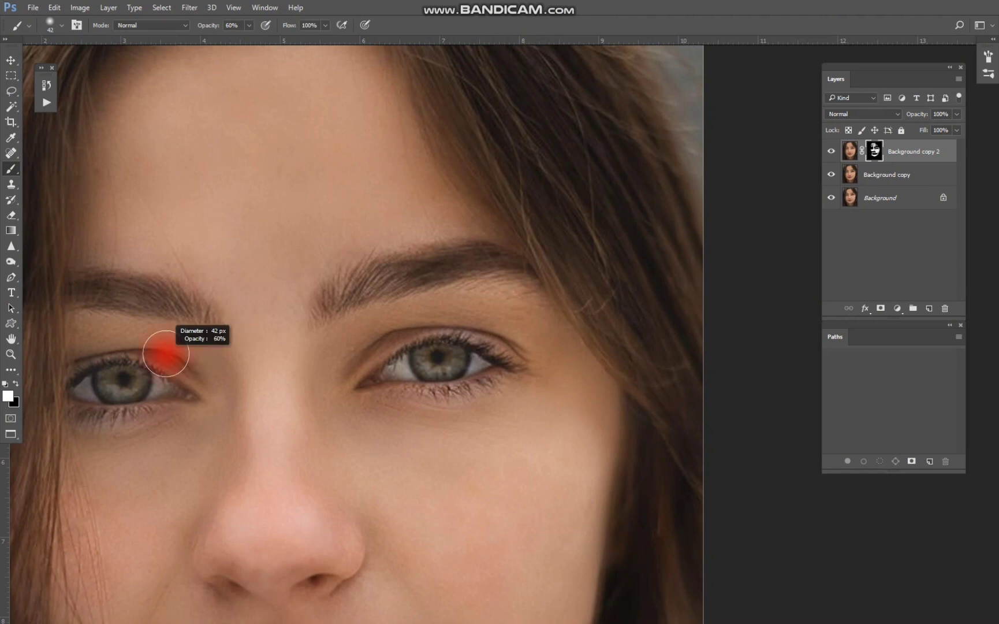
alt+right_click(100, 337)
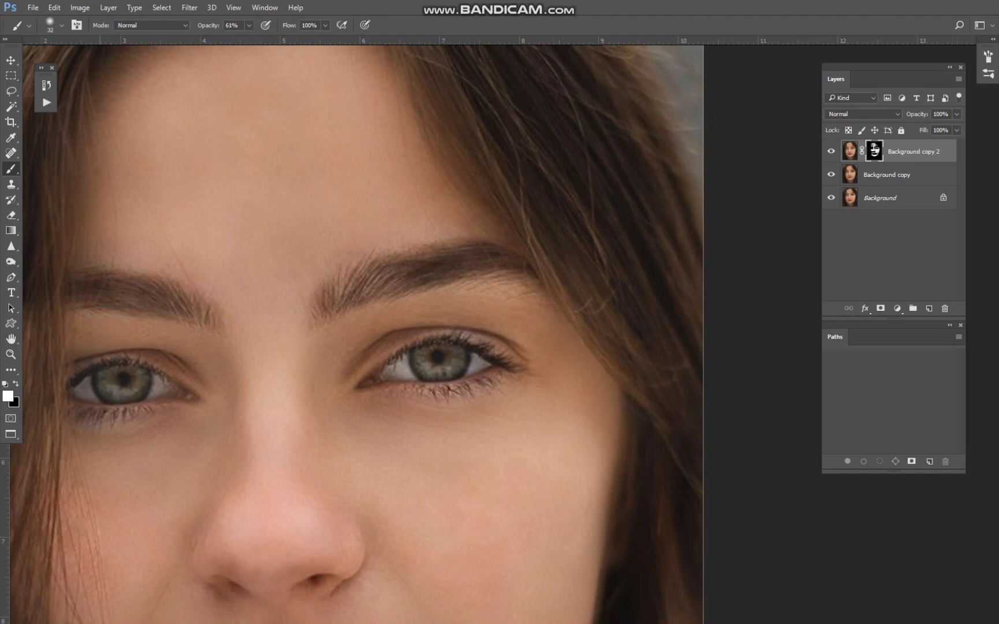
alt+right_click(167, 228)
Paint white on the layer mask over the lower face and neck with a brush of 74 px at 60% opacity.
scroll(346, 462, down, 4)
drag(347, 462, 399, 135)
scroll(290, 211, up, 3)
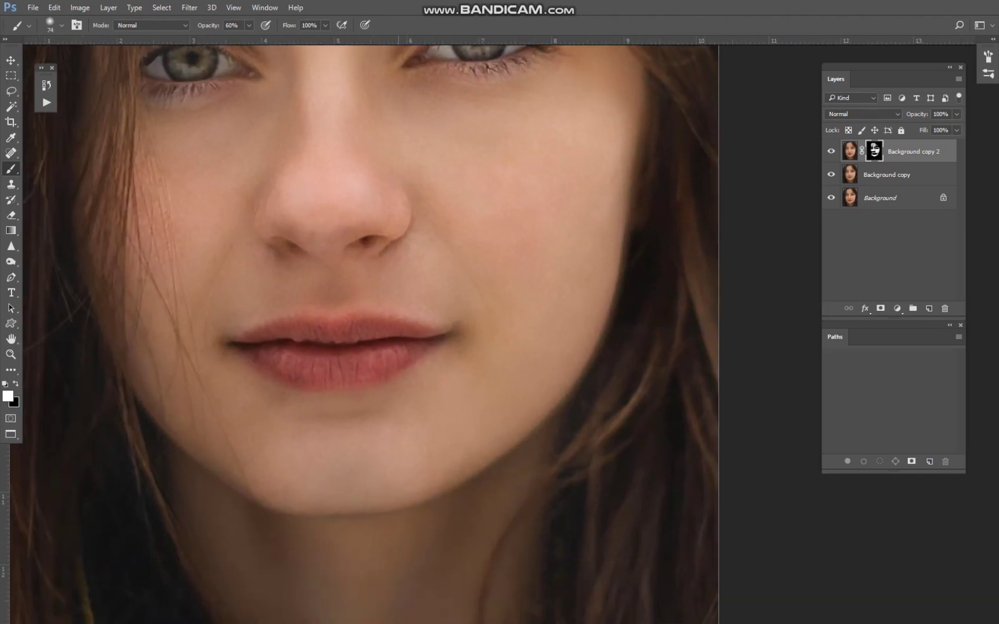
drag(310, 459, 345, 518)
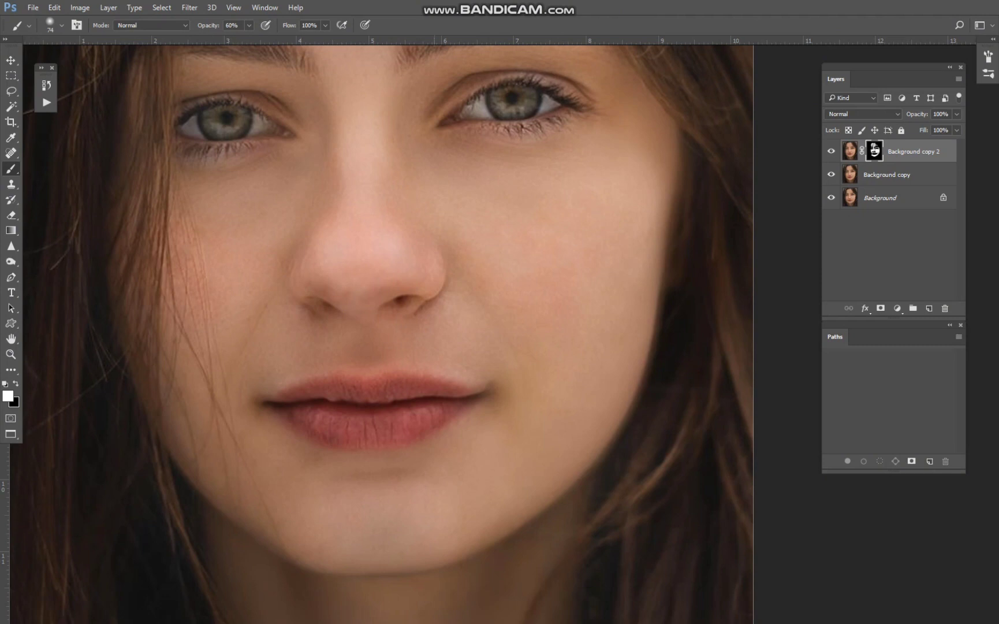
Examine the smoothed skin over the lower face, neck, forehead and the whole portrait for remaining unevenness.
scroll(514, 304, down, 1)
drag(323, 362, 316, 362)
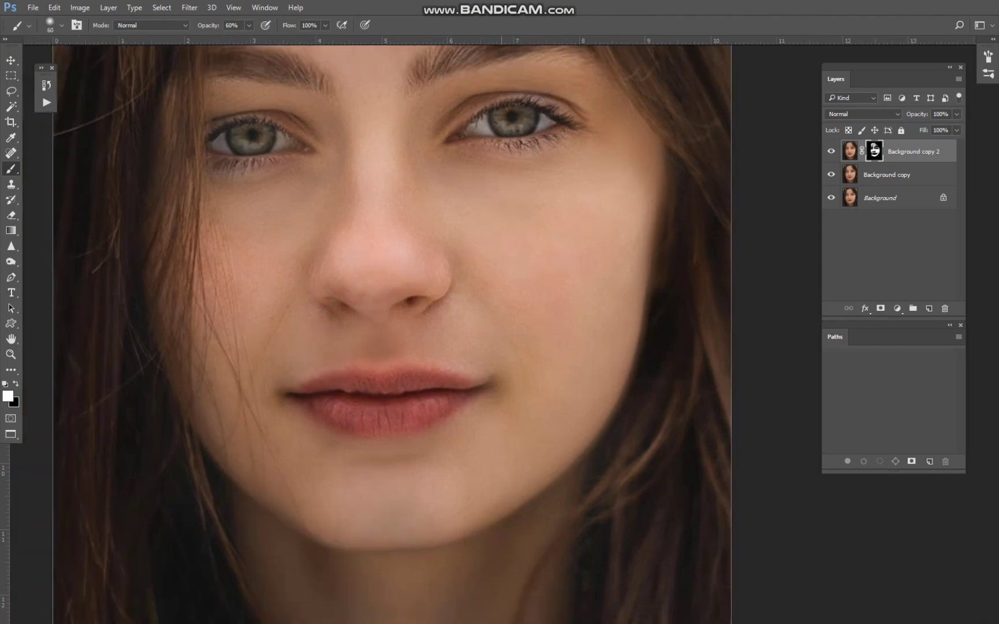
drag(531, 405, 511, 201)
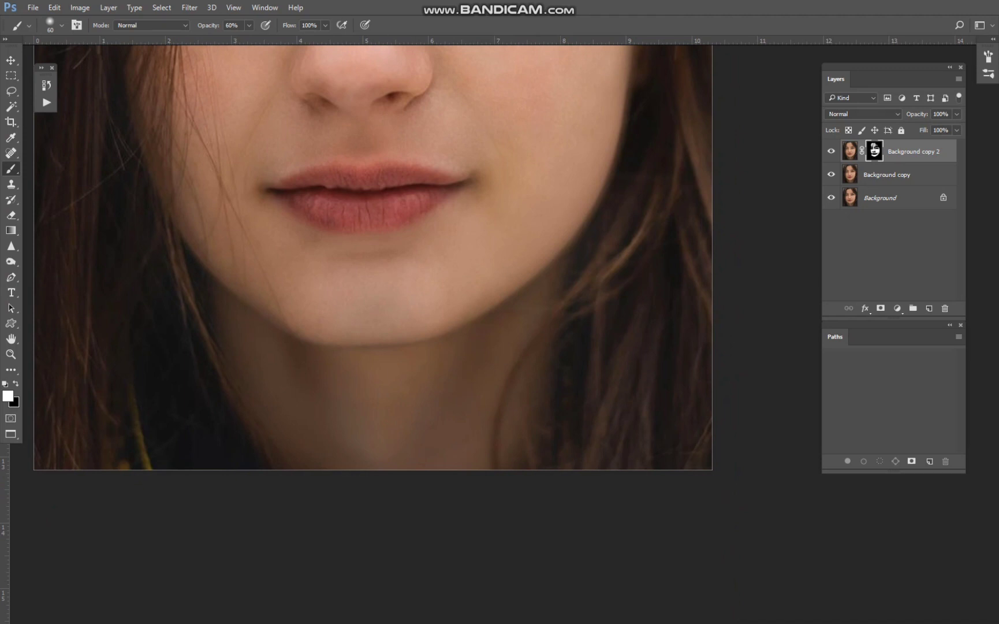
drag(551, 154, 477, 522)
scroll(437, 421, down, 5)
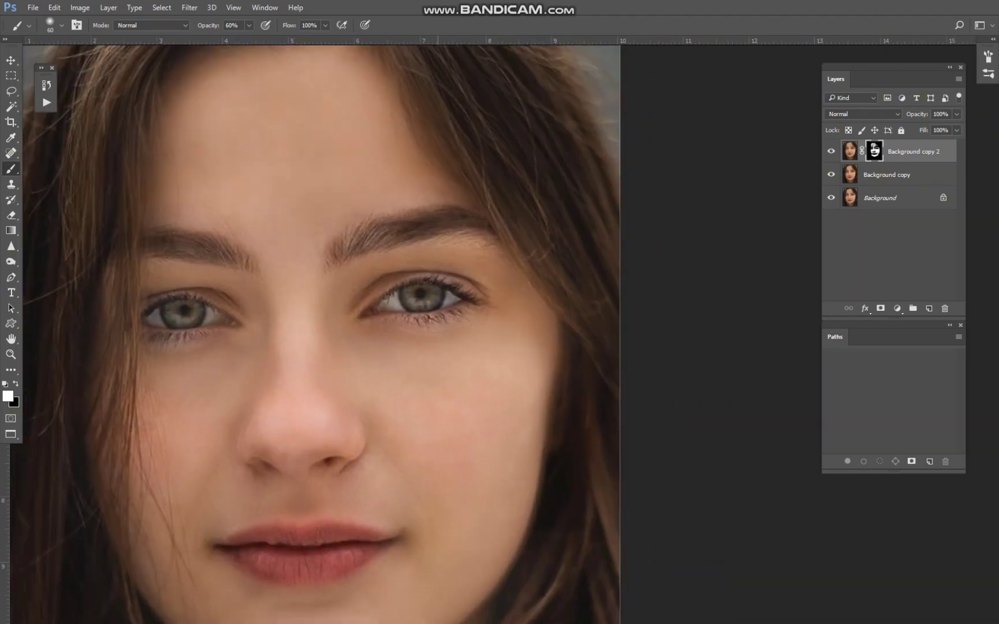
scroll(315, 215, up, 5)
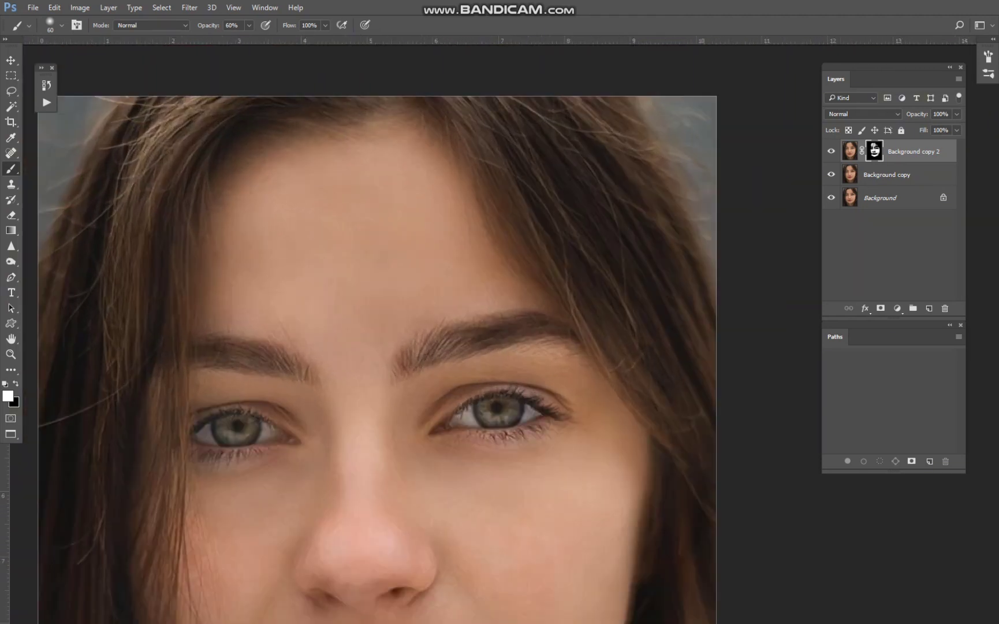
scroll(355, 333, down, 4)
drag(354, 336, 346, 205)
scroll(466, 272, down, 5)
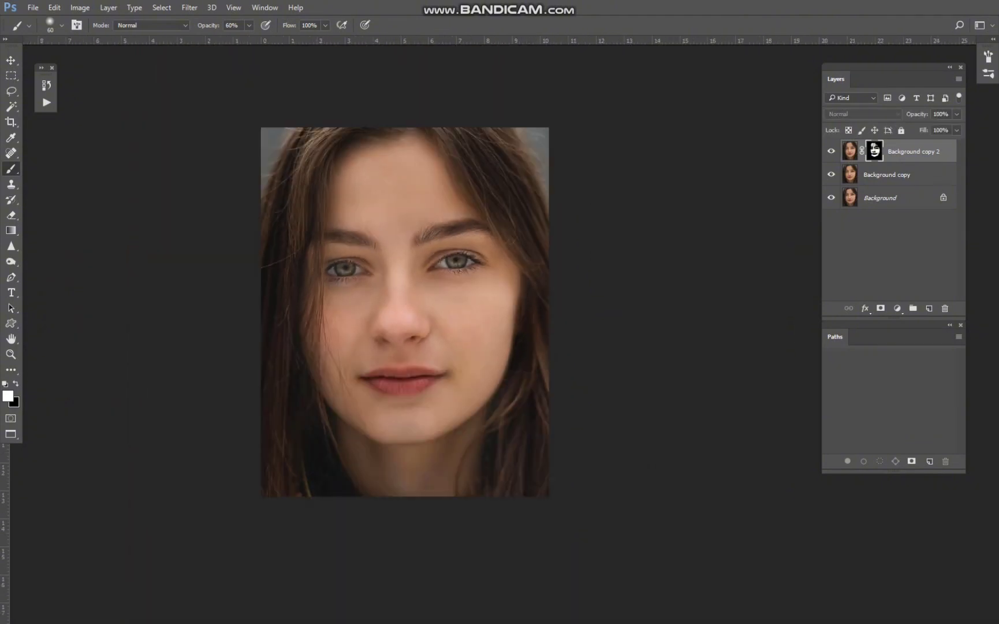
Apply the layer mask of Background copy 2 and merge the layer down into Background copy.
right_click(874, 151)
click(849, 198)
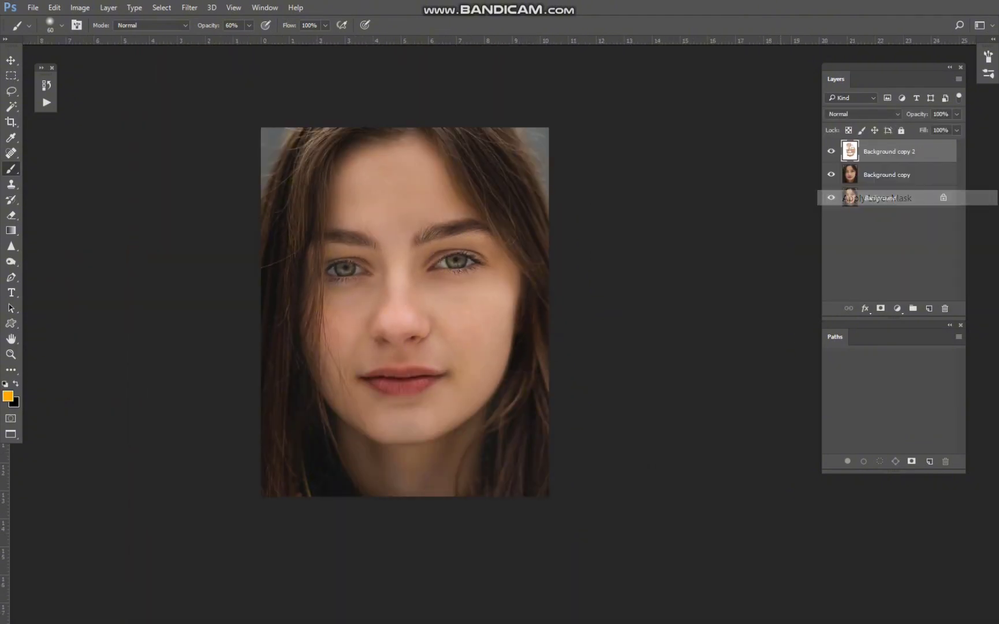
key(ctrl+e)
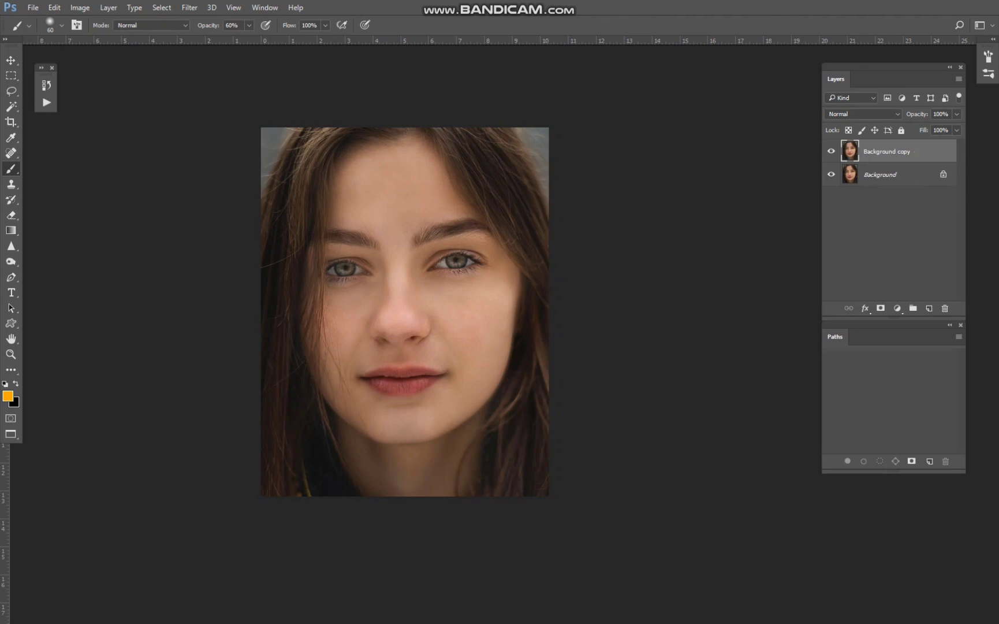
Duplicate the merged layer and brighten the duplicate with Curves, raising the RGB midtone point from input 90 to output 114.
key(ctrl+j)
key(ctrl+m)
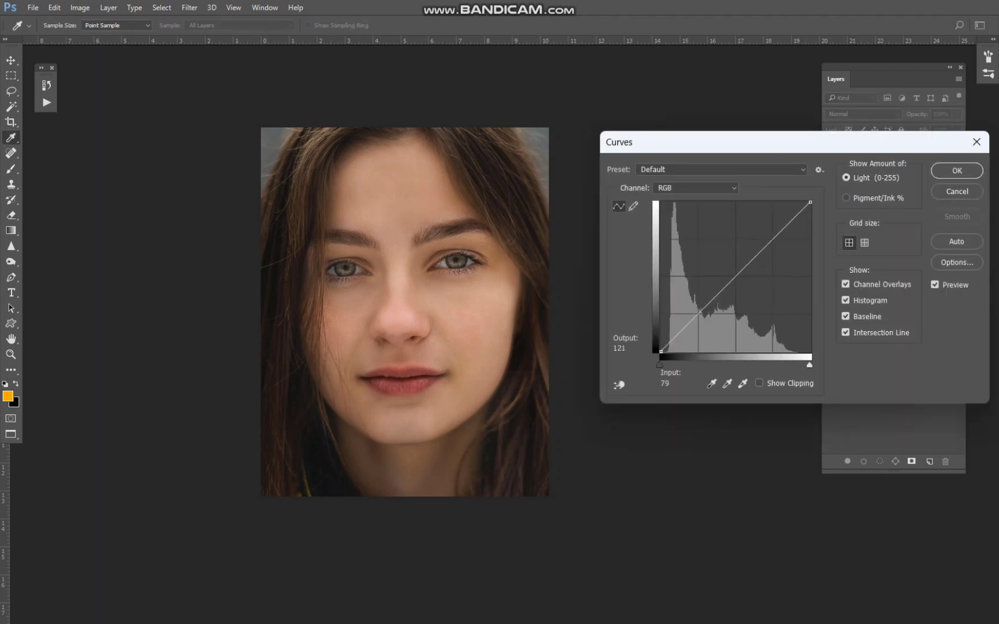
drag(714, 297, 714, 285)
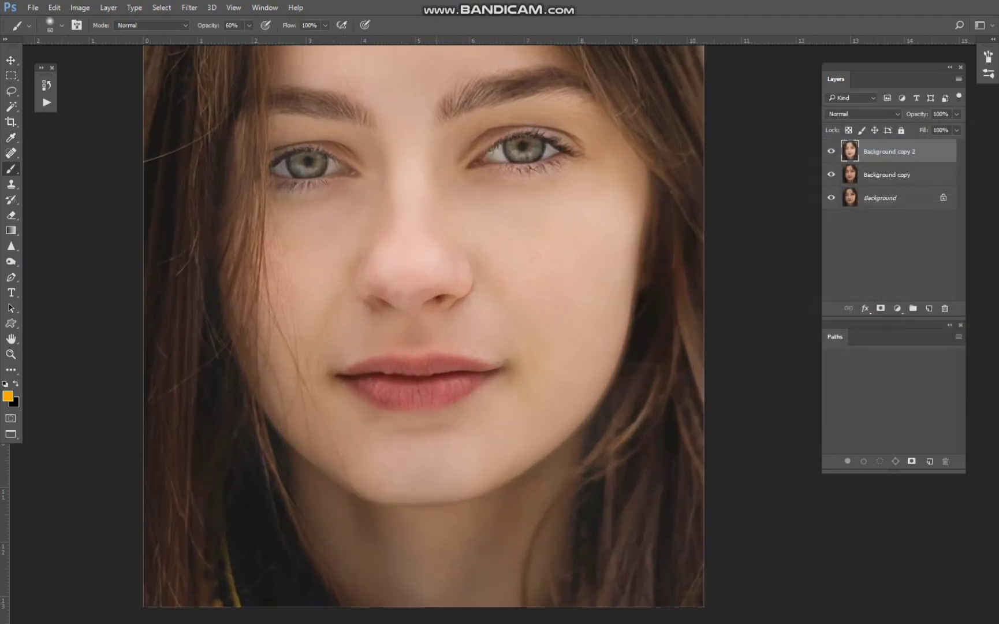
Trace the lower lip's edge with the Pen tool in Path mode, from one mouth corner to the other.
key(b)
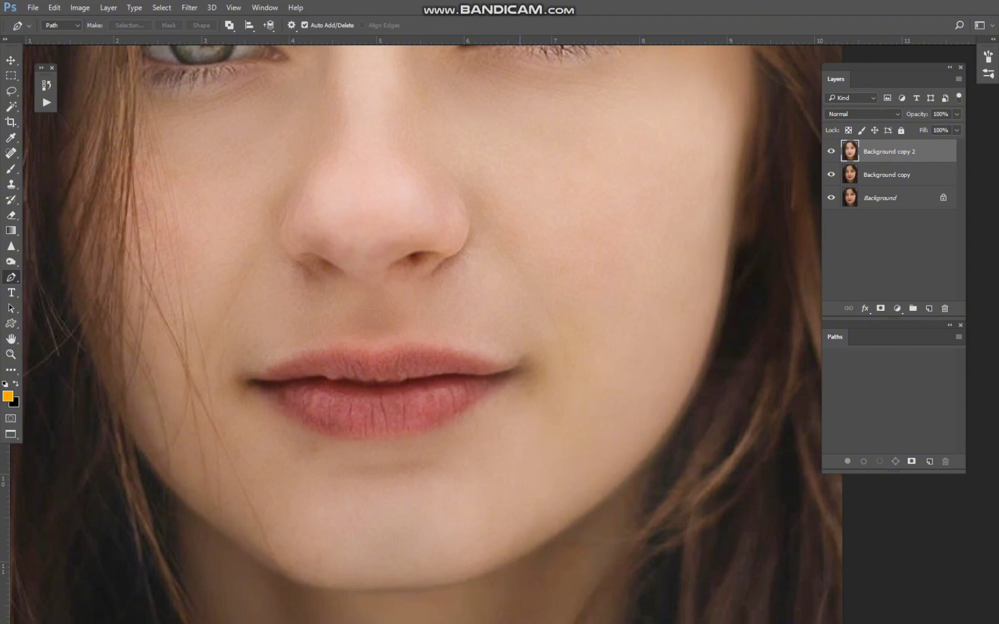
click(520, 367)
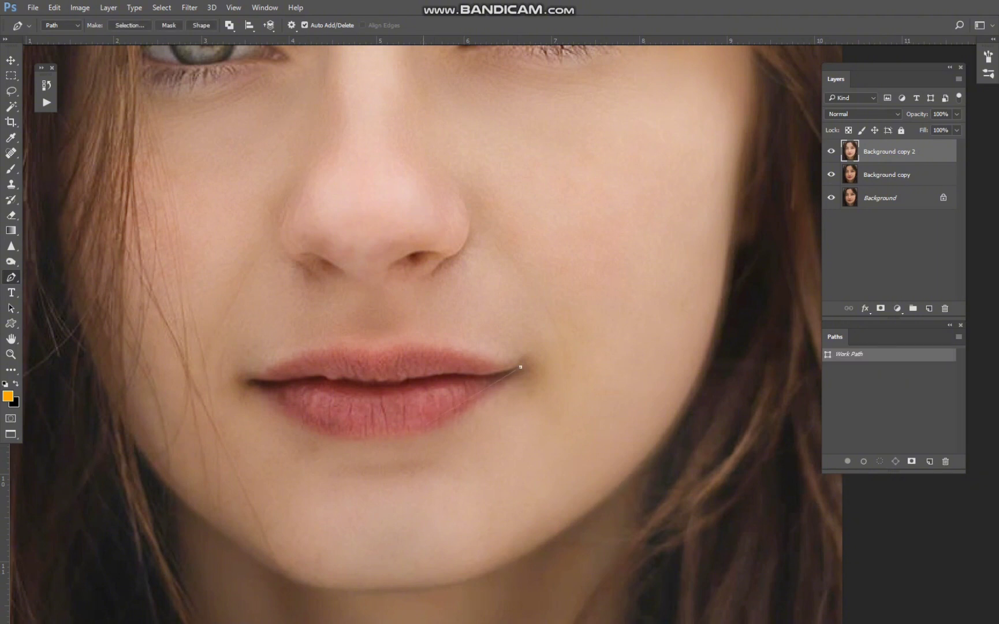
drag(413, 431, 358, 436)
scroll(393, 428, up, 5)
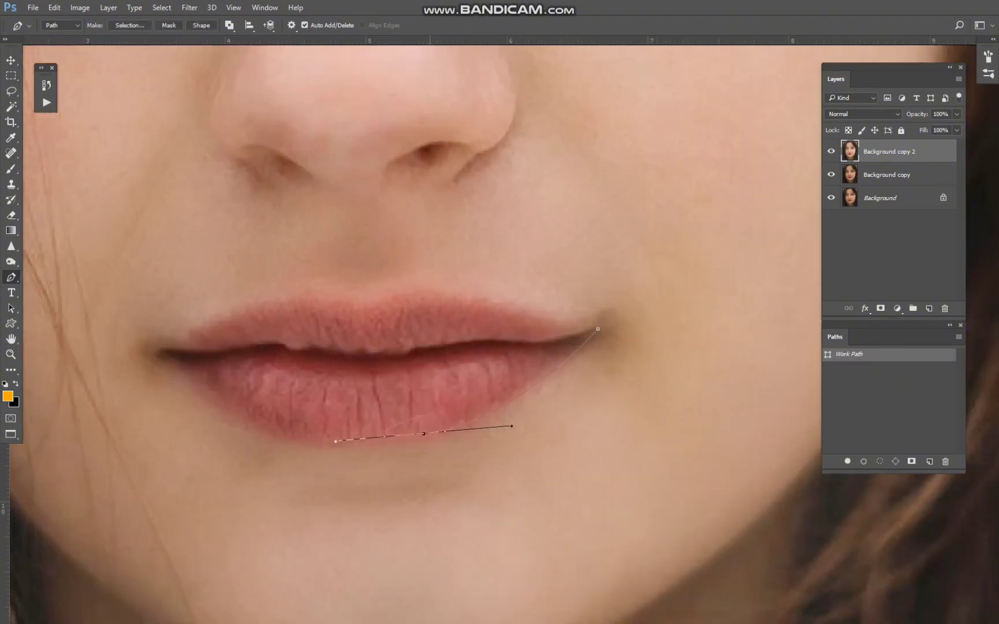
key(ctrl+z)
drag(481, 420, 378, 440)
drag(247, 421, 185, 392)
click(154, 350)
Trace the upper lip along the cupid's bow with curved anchors and close the path at the starting mouth corner.
drag(251, 299, 292, 292)
drag(365, 302, 371, 301)
drag(460, 297, 532, 312)
click(598, 329)
Convert the lip path to a selection and feather it by 1 pixel.
scroll(598, 332, down, 7)
key(ctrl+Return)
key(shift+F6)
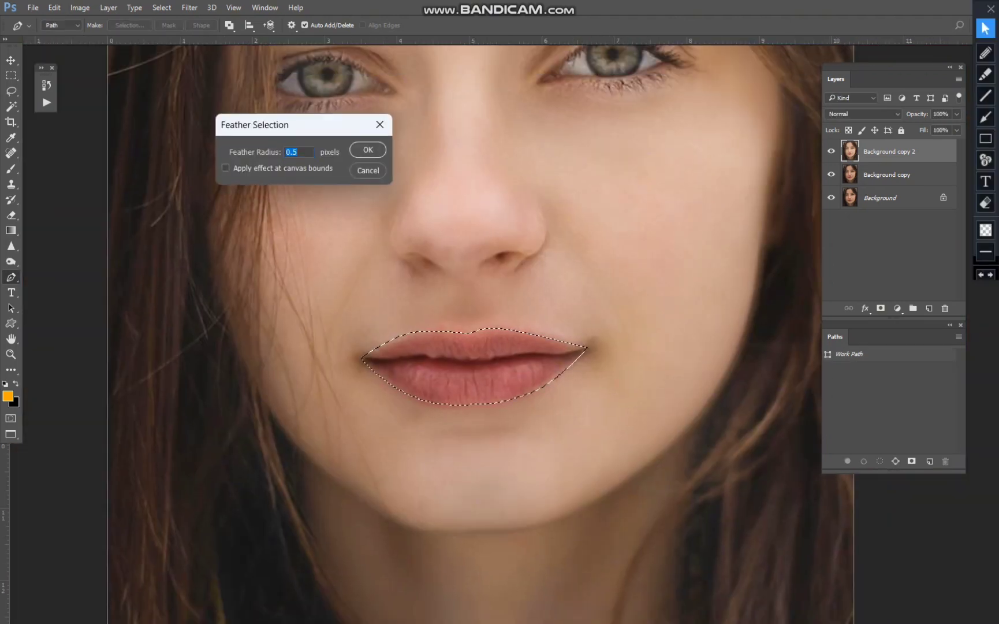
key(Return)
key(shift+F6)
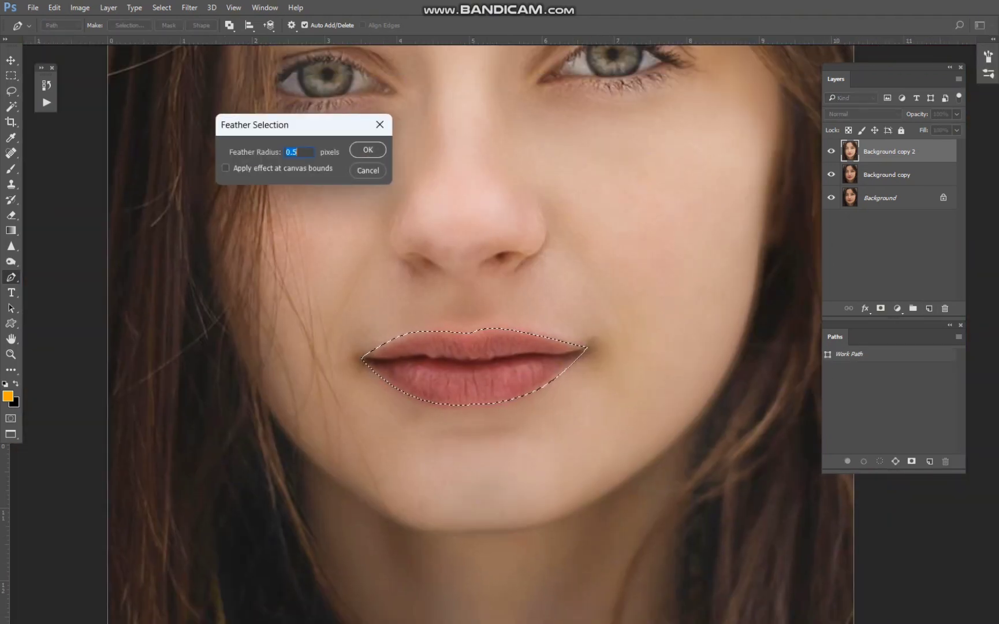
text(1)
key(Return)
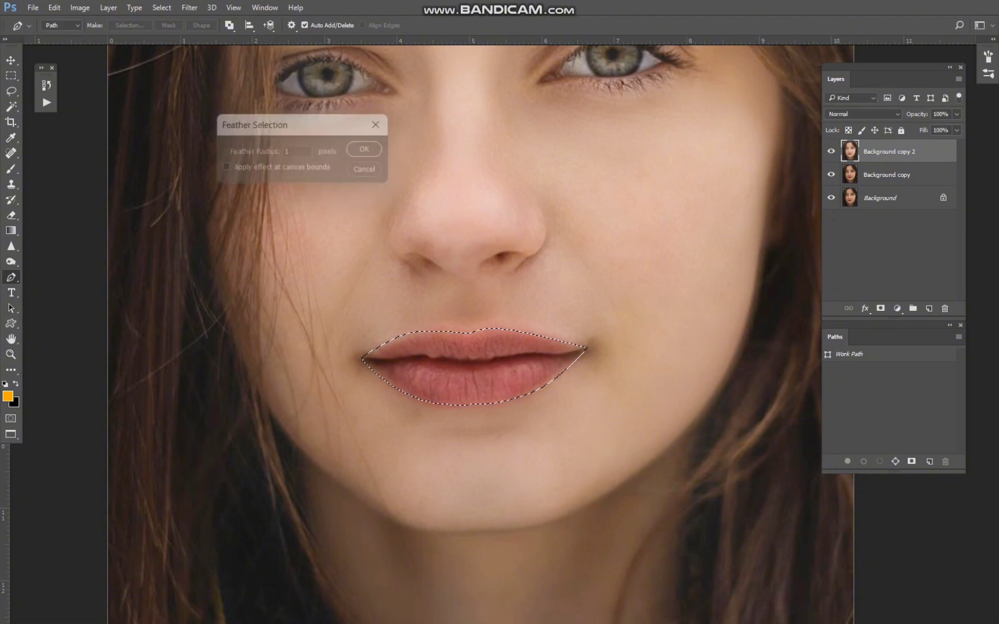
Add a new layer above Background copy 2 and sample the lip colour ad585f as the foreground colour.
click(929, 308)
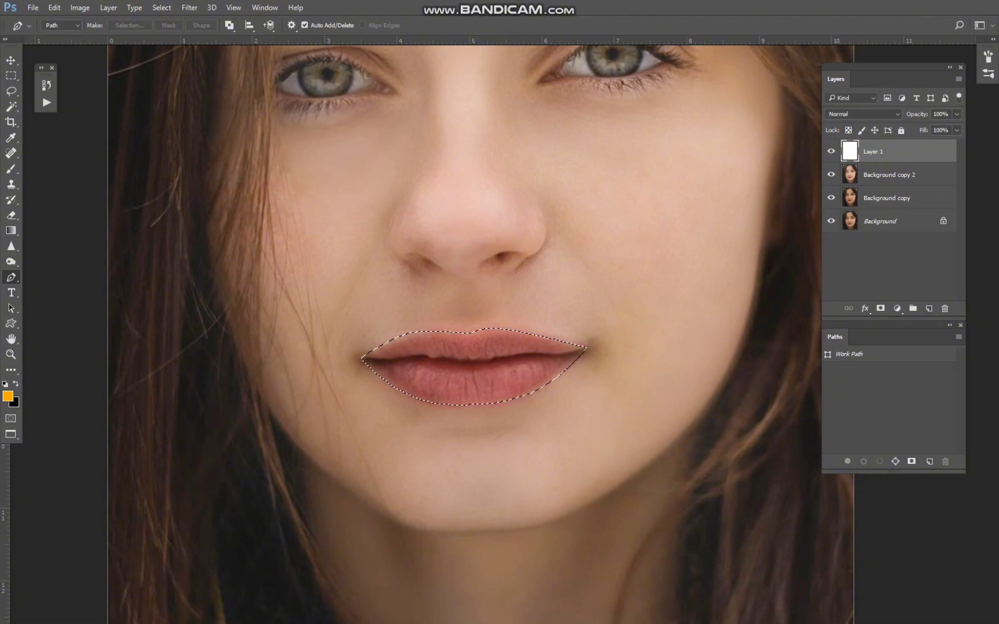
click(8, 396)
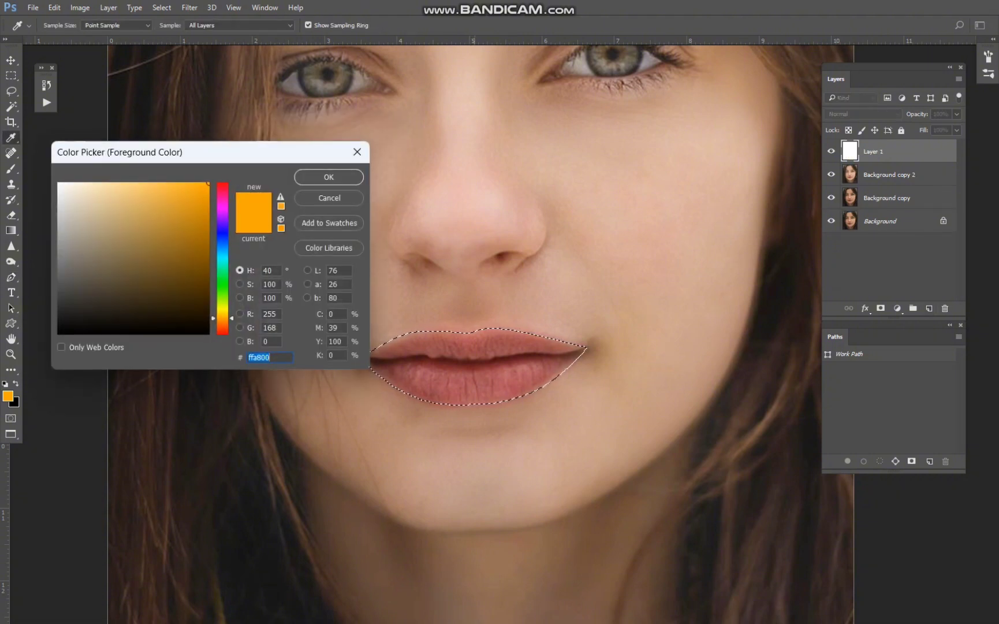
click(475, 368)
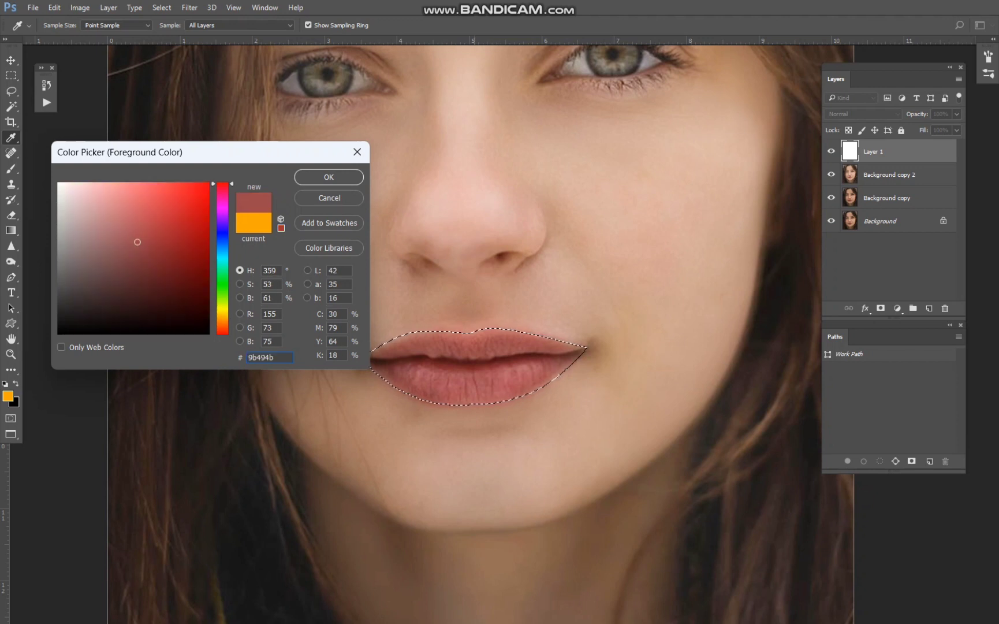
click(452, 379)
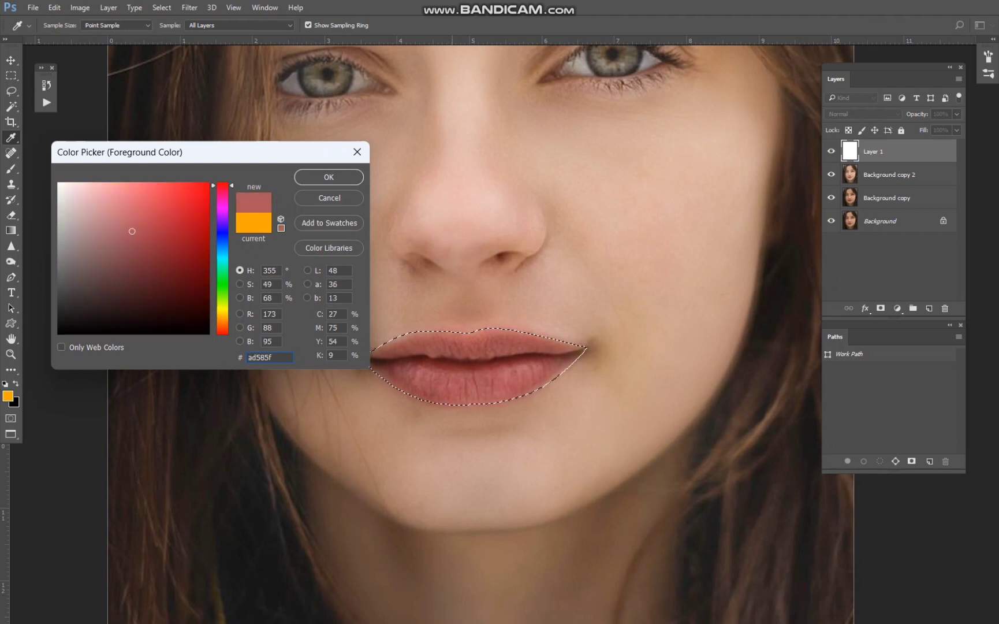
key(Return)
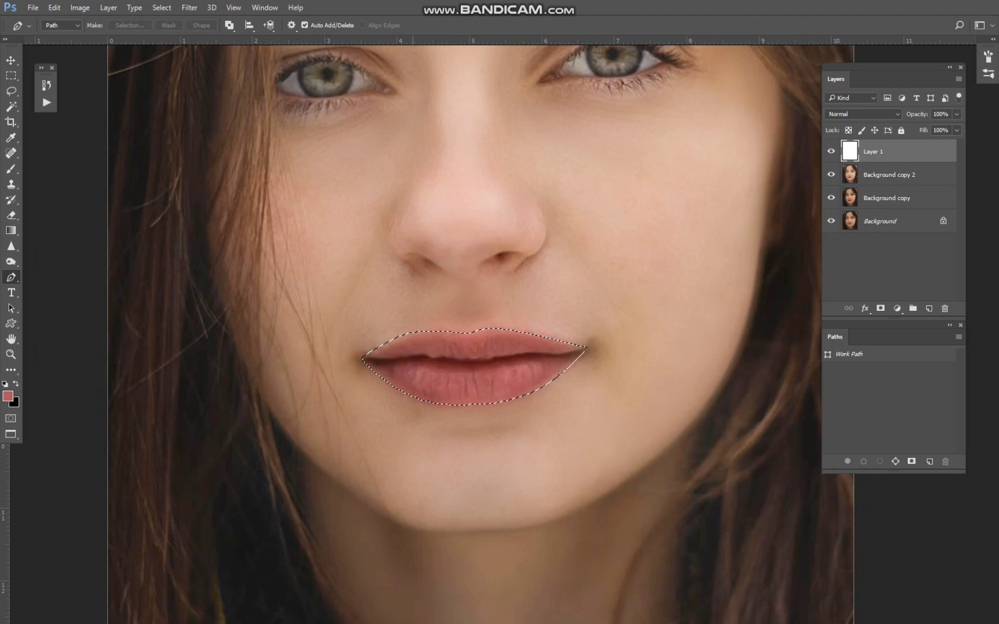
Set the foreground colour to magenta d729b4, fill the lip selection with it on the new layer, and deselect.
click(8, 396)
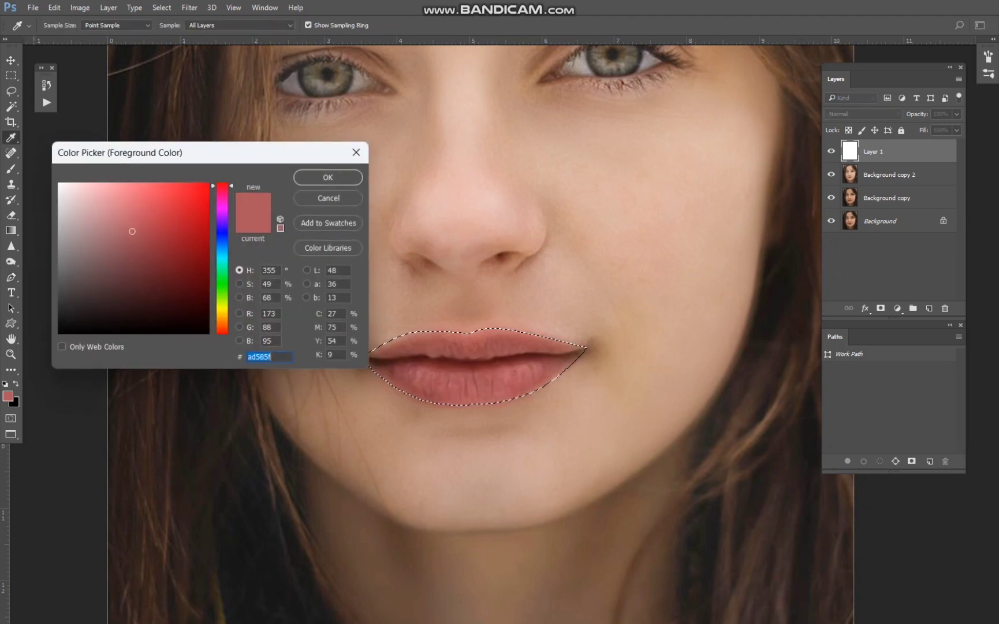
text(ad5888)
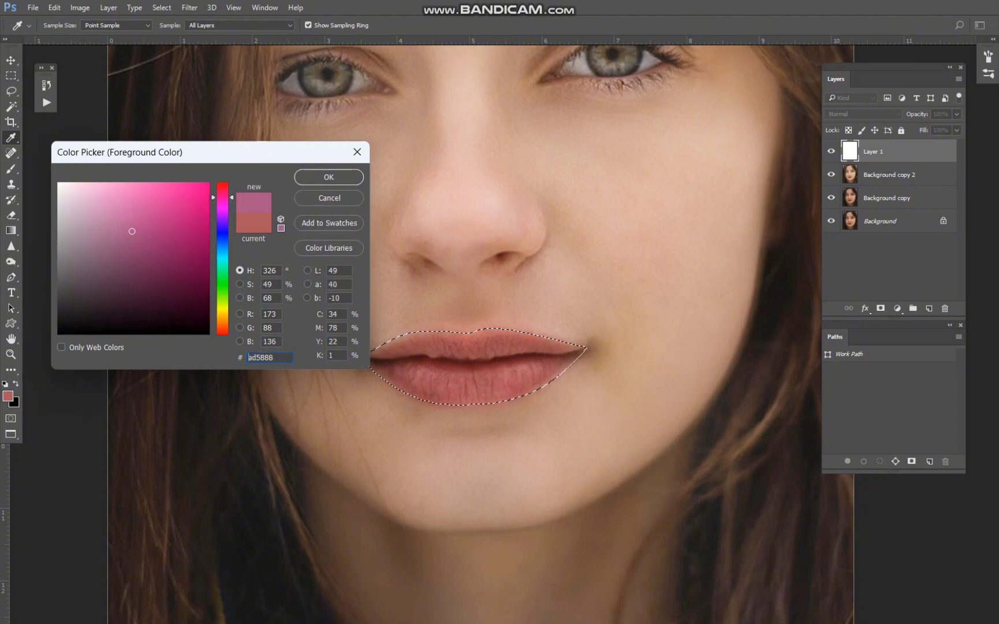
key(BackSpace)
key(BackSpace)
text(9c)
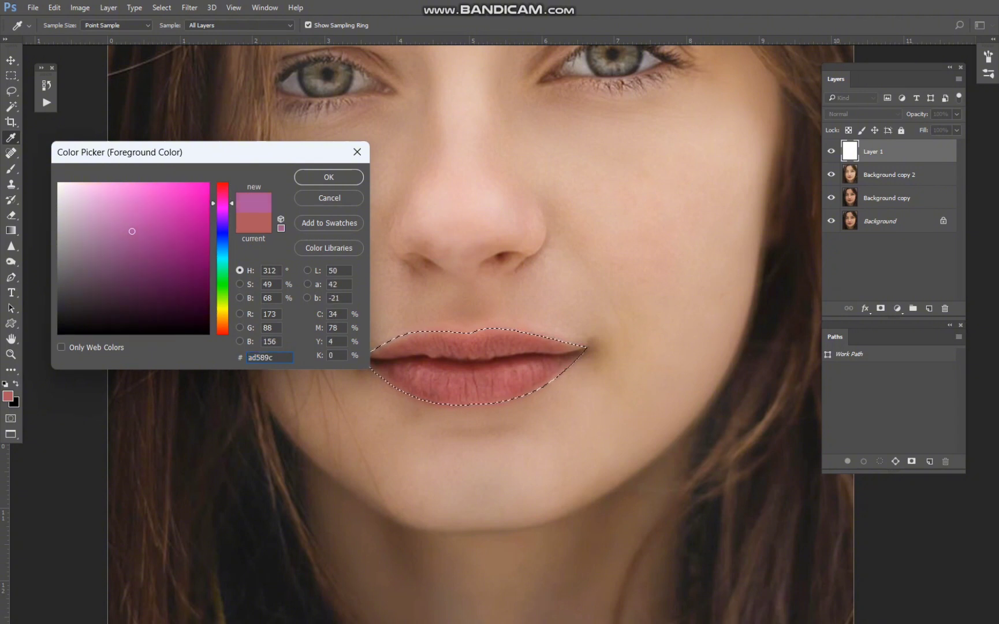
key(Return)
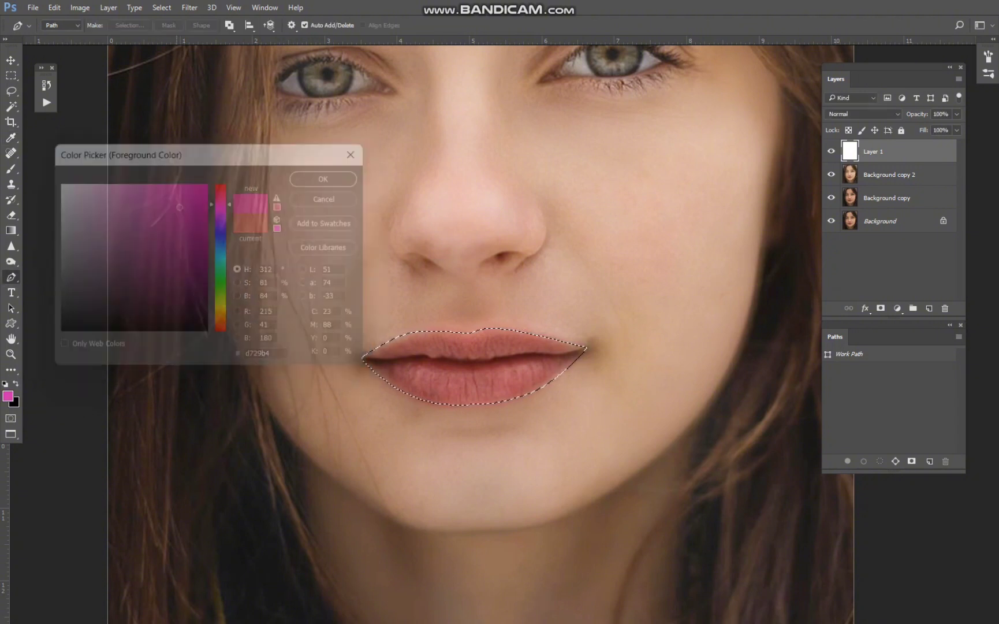
key(ctrl+d)
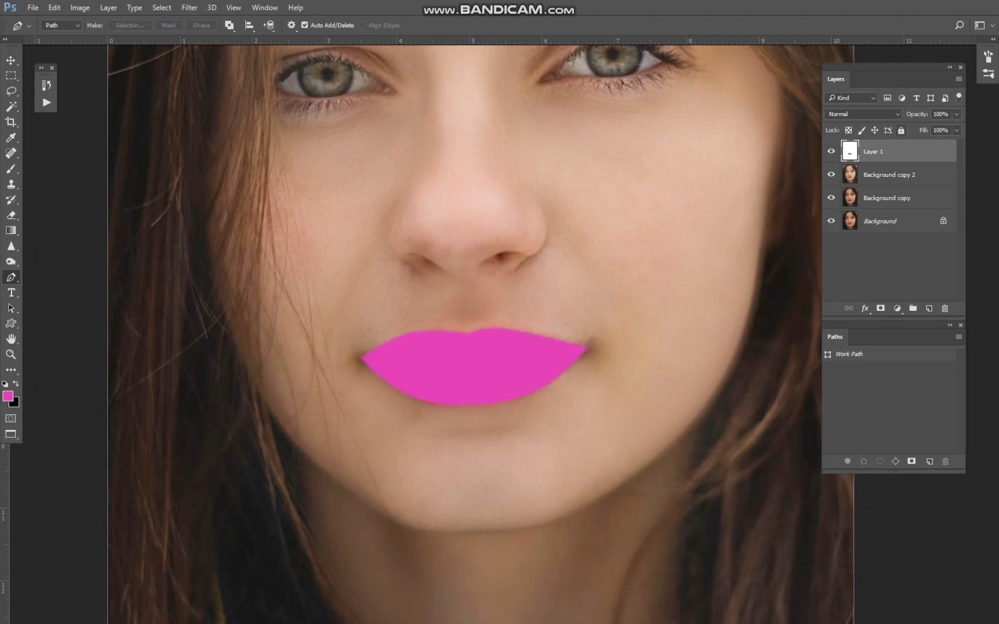
Set the lip colour layer's blend mode to Soft Light and lower its opacity to 39%.
click(879, 114)
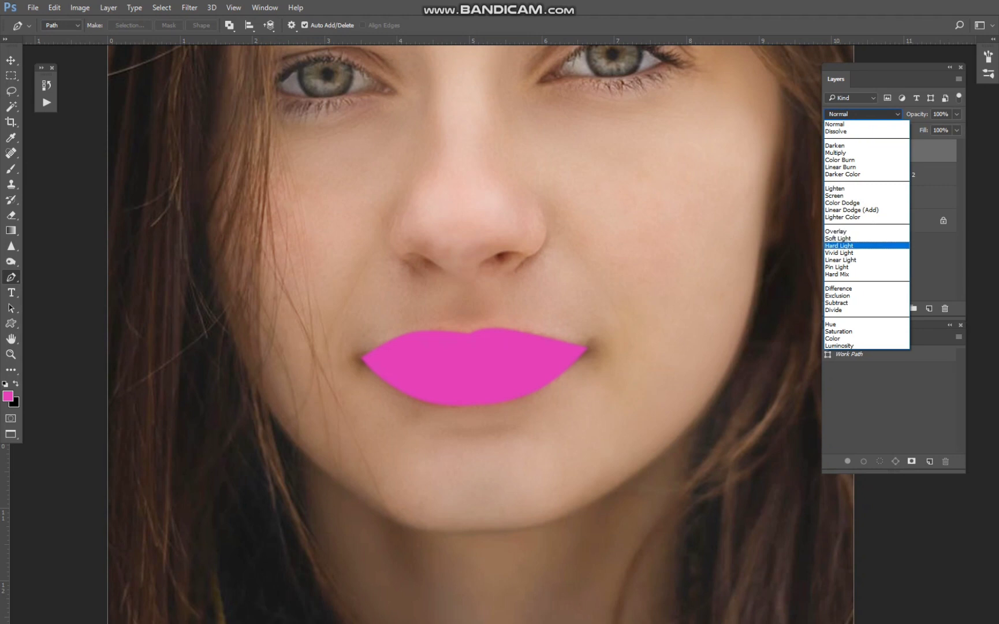
click(837, 238)
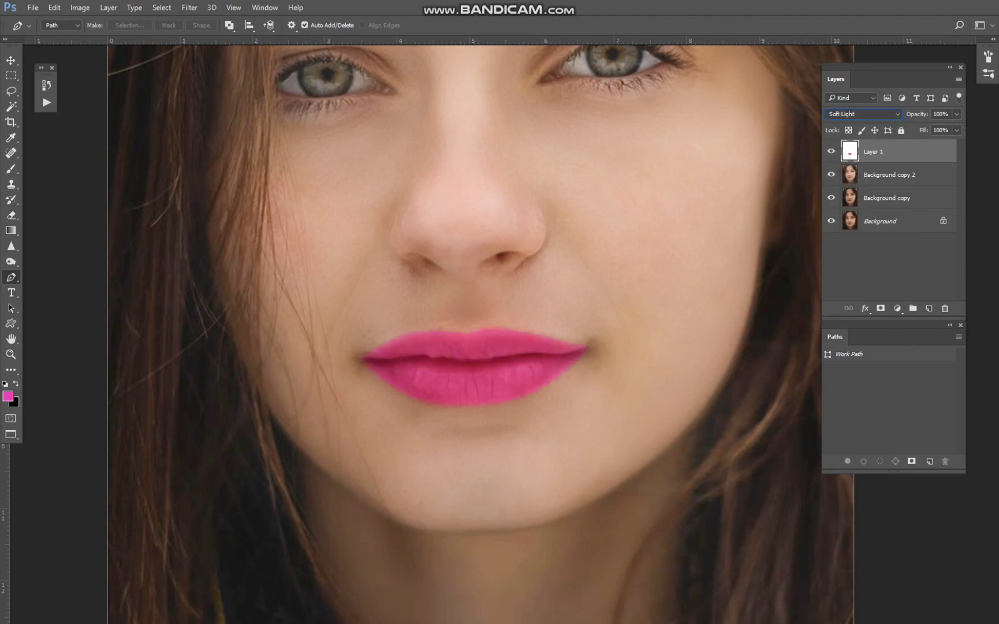
drag(917, 114, 901, 114)
key(Return)
scroll(685, 252, down, 5)
scroll(786, 169, up, 3)
drag(917, 114, 908, 114)
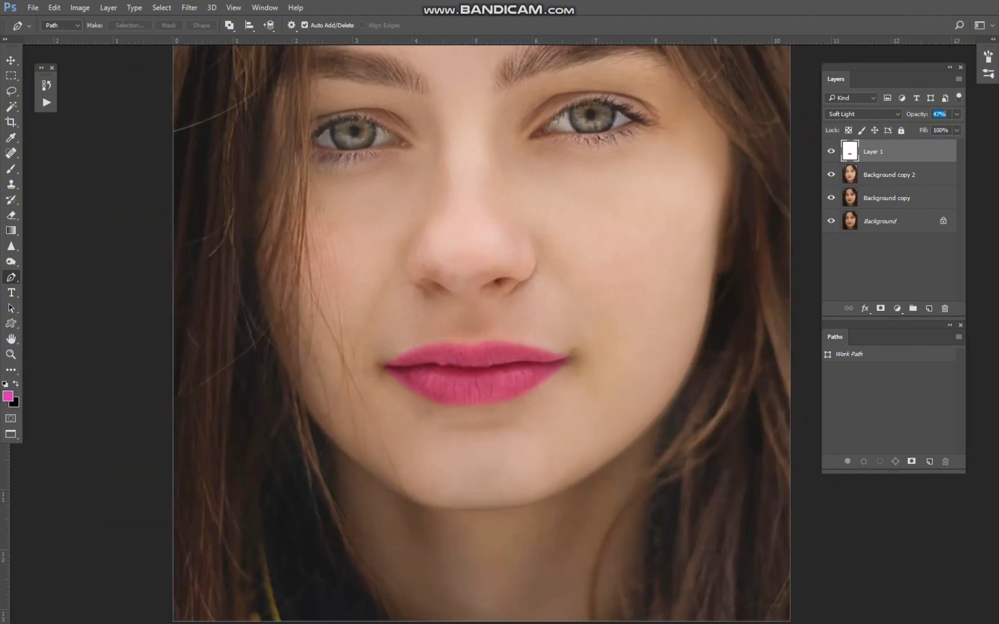
key(Return)
Check the lip colour against the whole portrait and merge Layer 1 down into Background copy 2.
key(e)
key(bracketright)
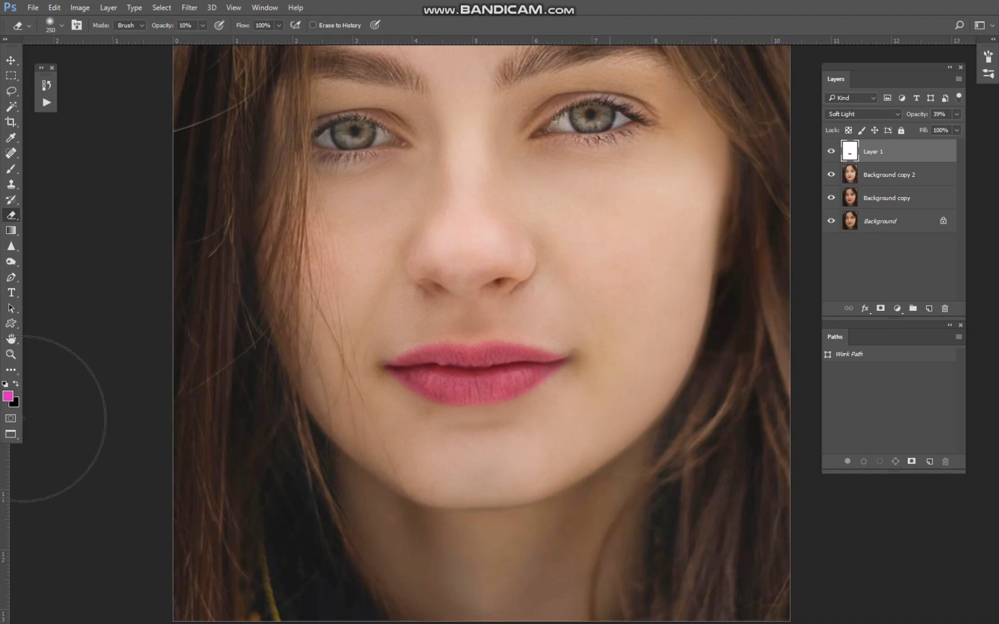
scroll(611, 449, down, 5)
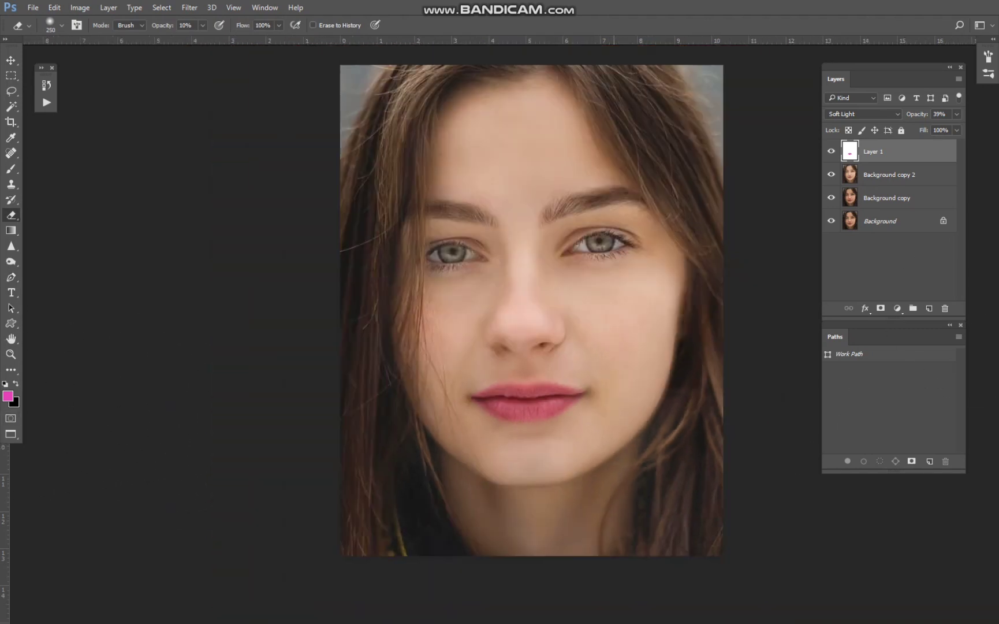
scroll(618, 444, down, 2)
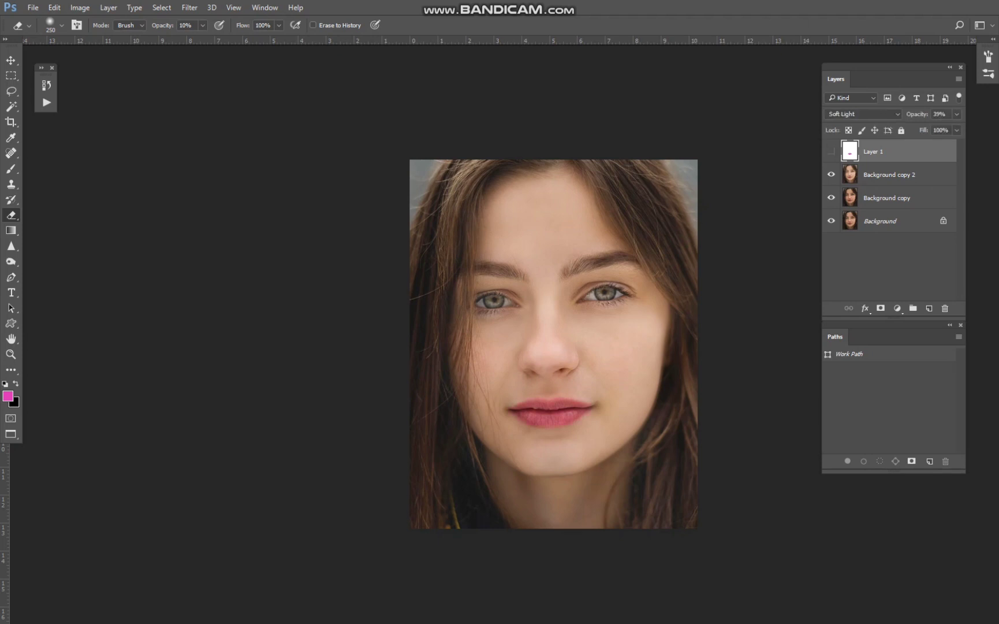
scroll(703, 273, up, 2)
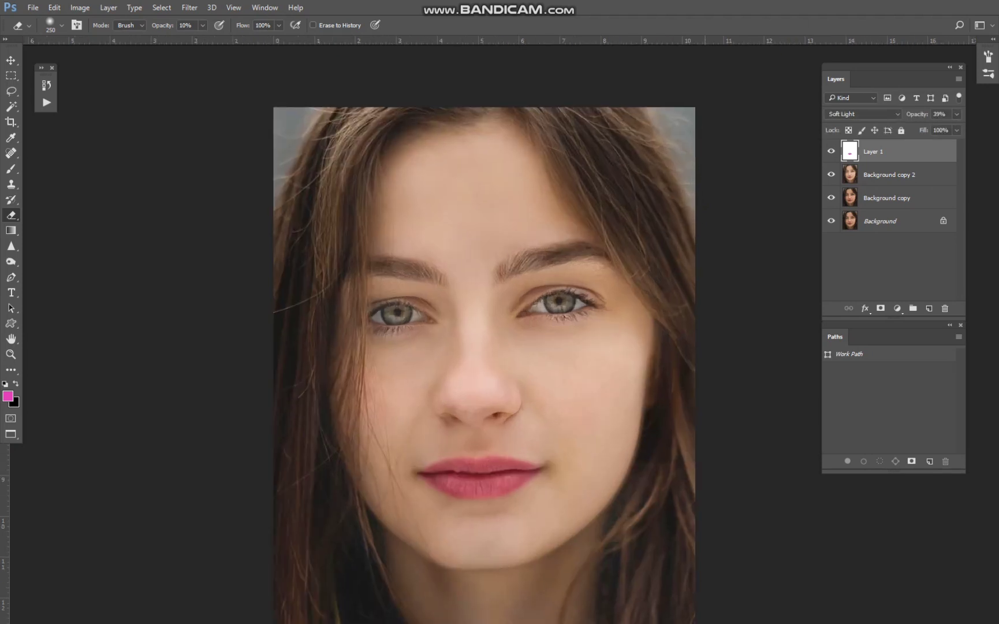
key(ctrl+e)
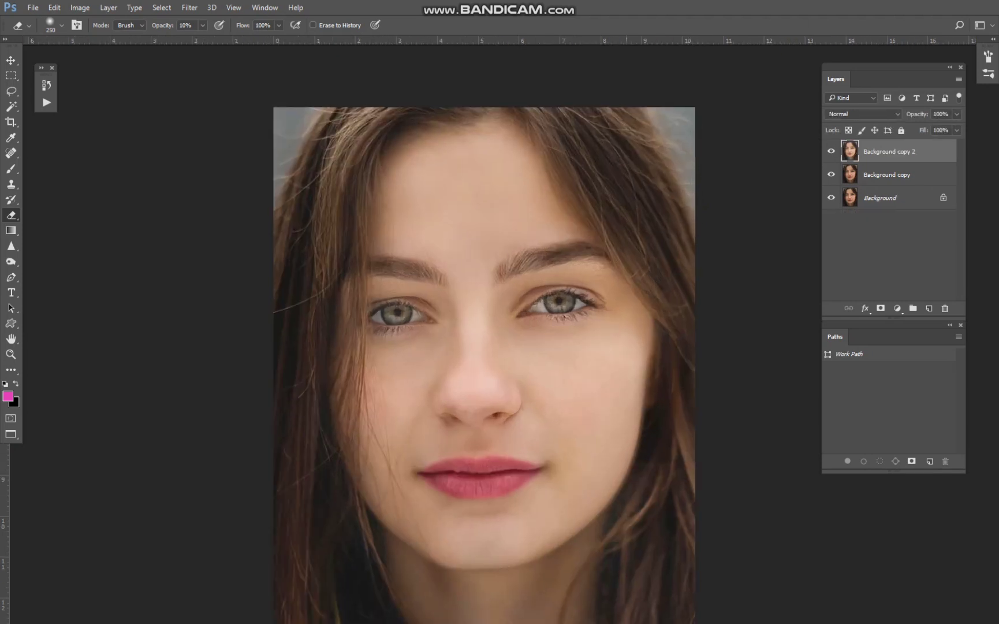
View the retouched portrait in full-screen mode and return to the standard screen mode.
scroll(547, 558, down, 2)
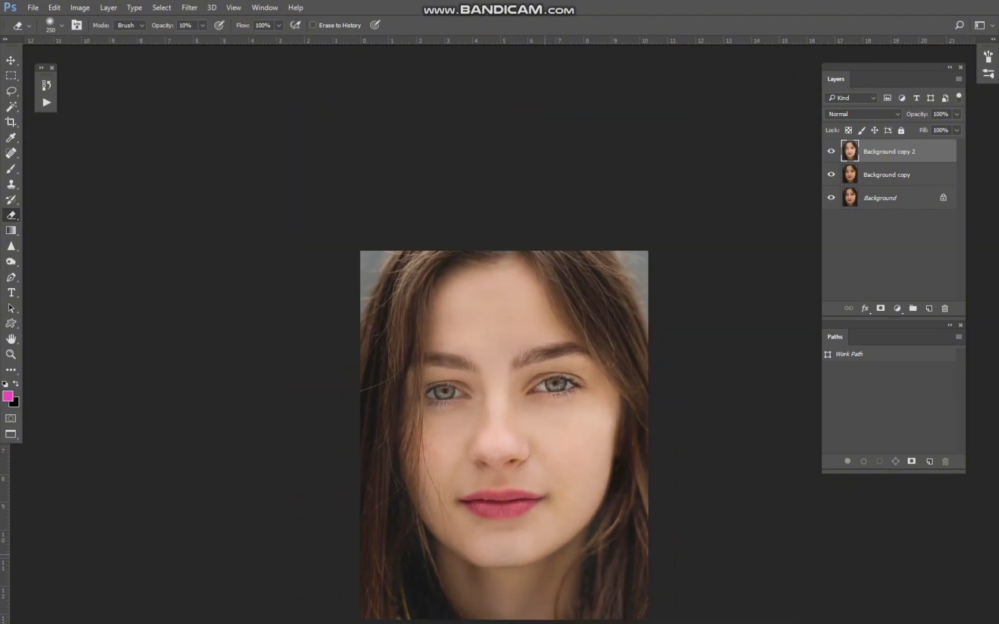
scroll(559, 453, down, 1)
key(f)
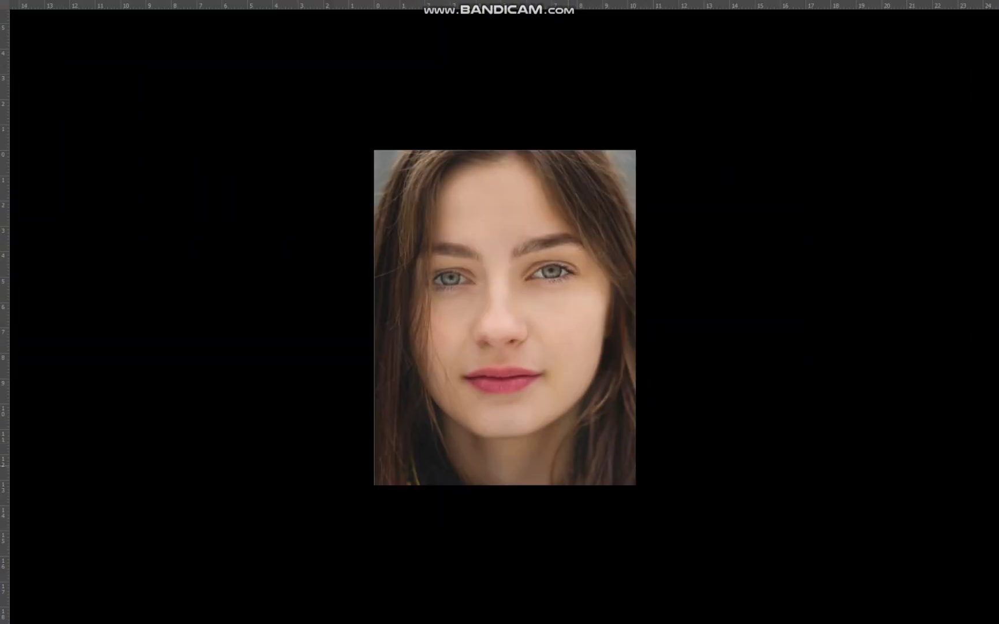
key(f)
key(f)
click(763, 607)
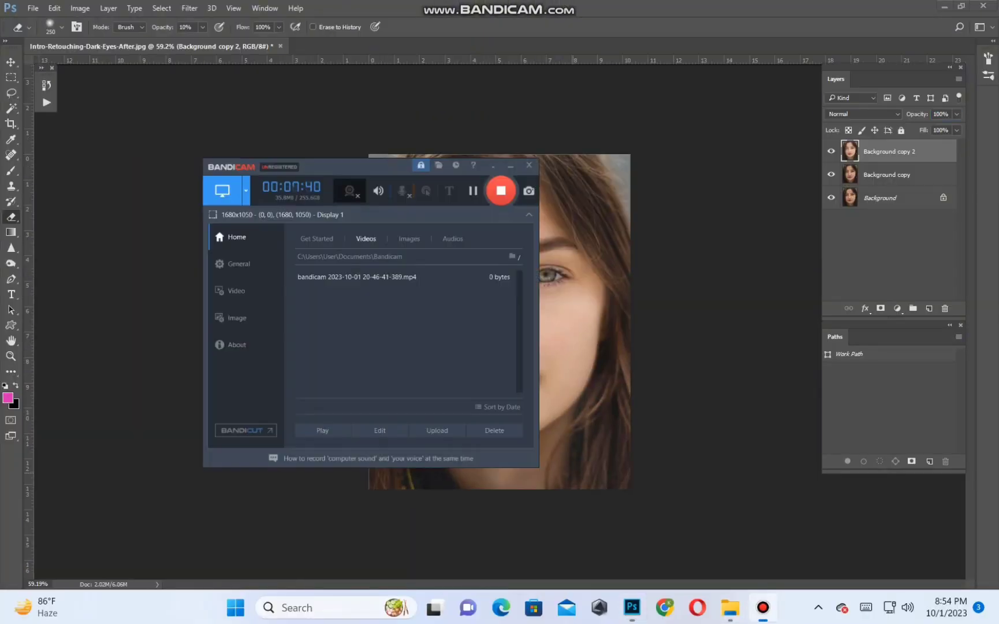